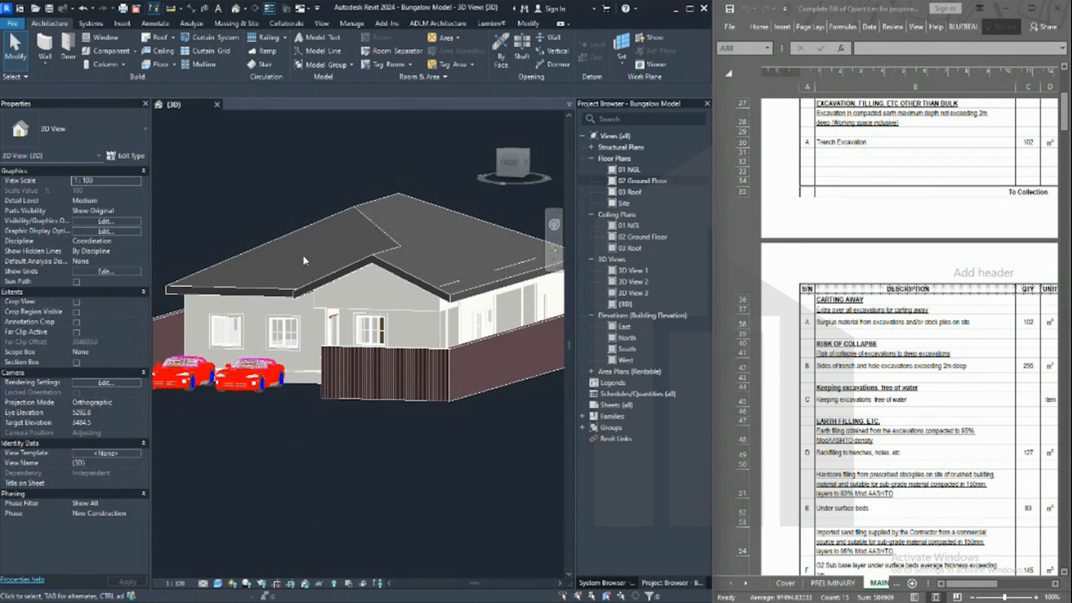
Step: Examine the bungalow model in 3D from all sides, including the front entrance steps and terrace
shift+middle_drag(306, 260, 330, 440)
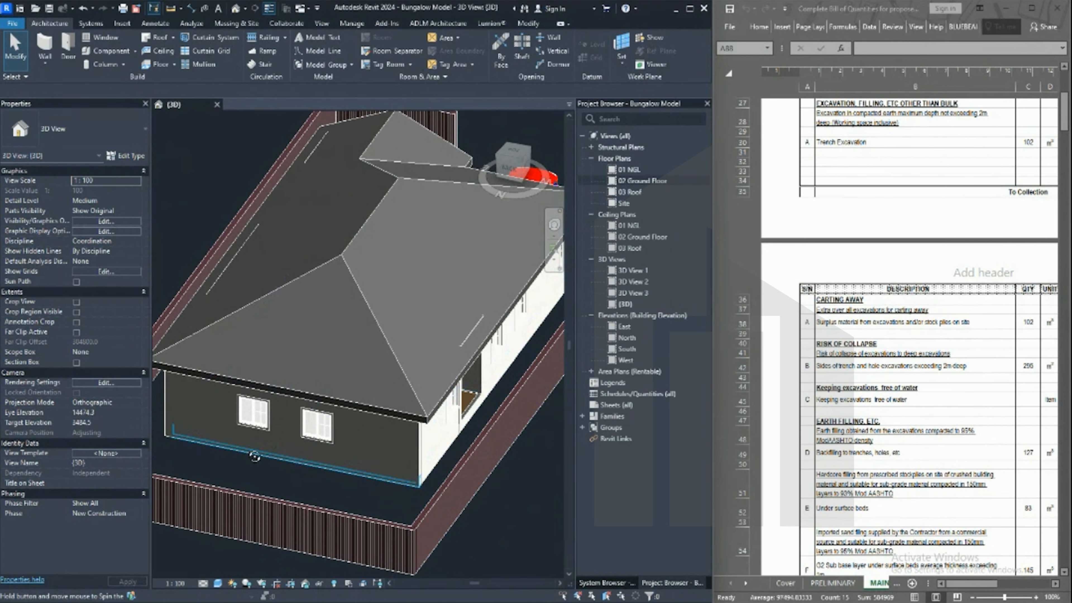
shift+middle_drag(258, 438, 325, 450)
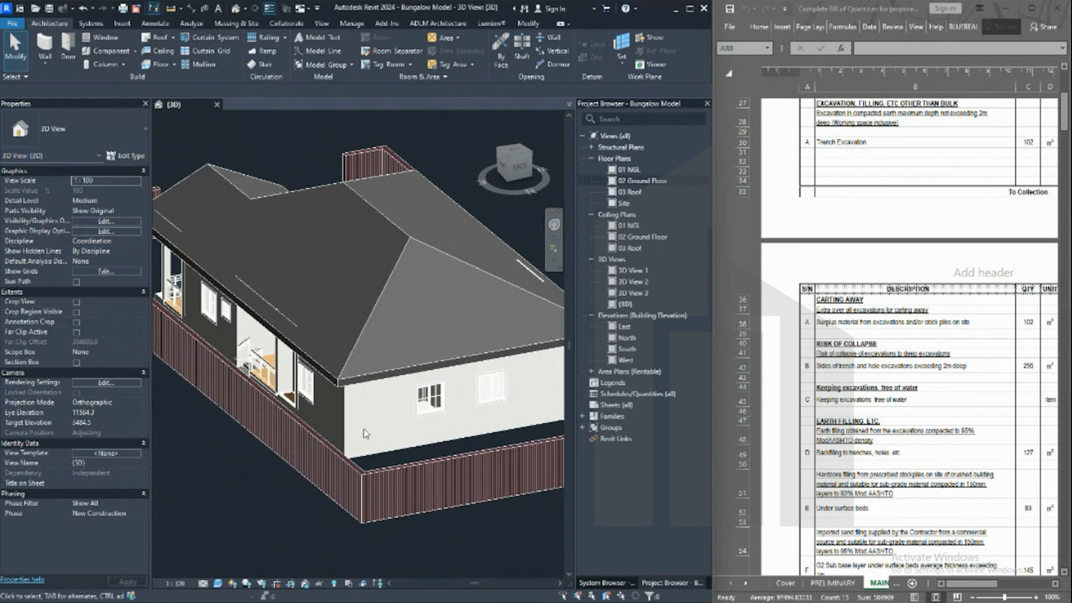
shift+middle_drag(298, 454, 404, 455)
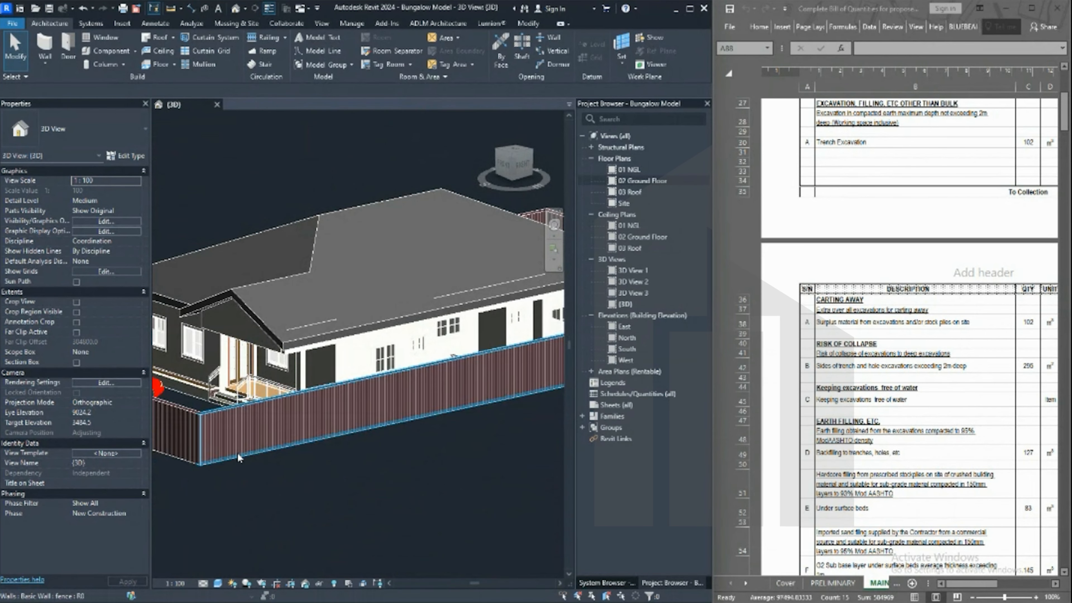
shift+middle_drag(223, 458, 304, 478)
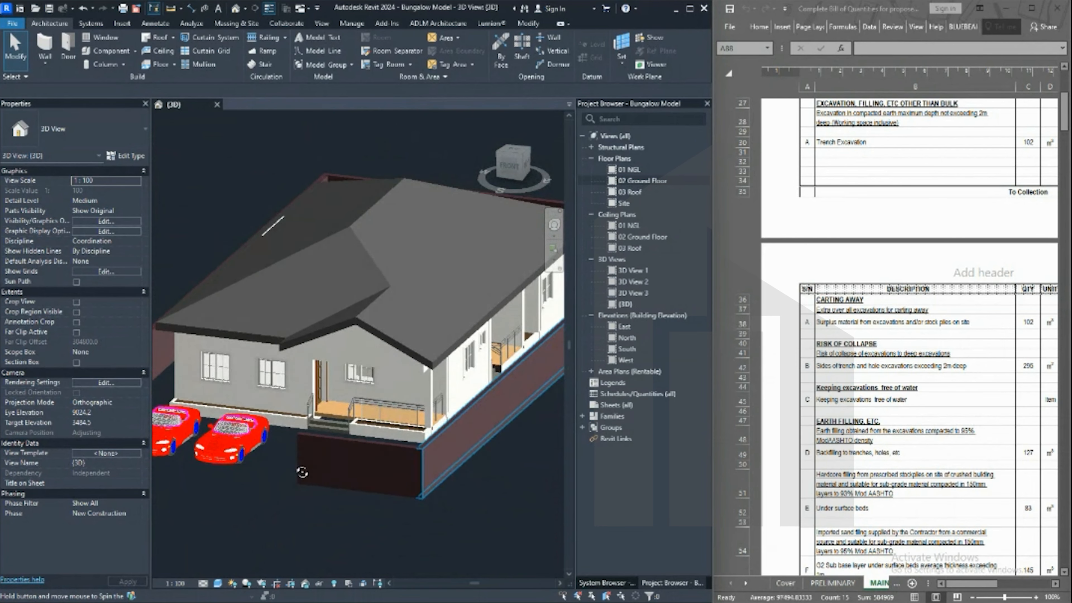
scroll(339, 423, up, 3)
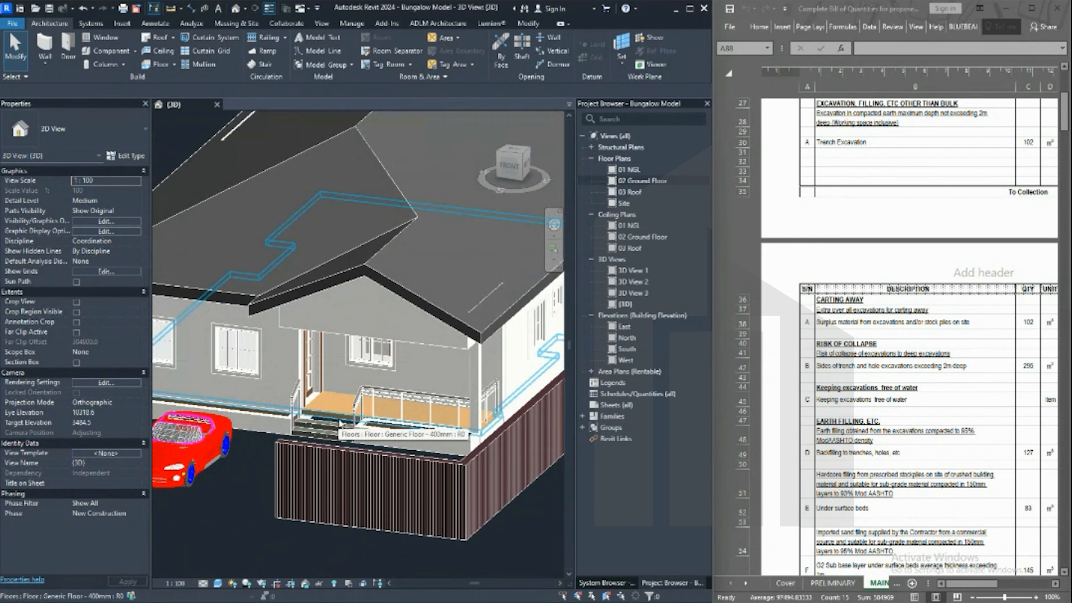
scroll(339, 420, up, 5)
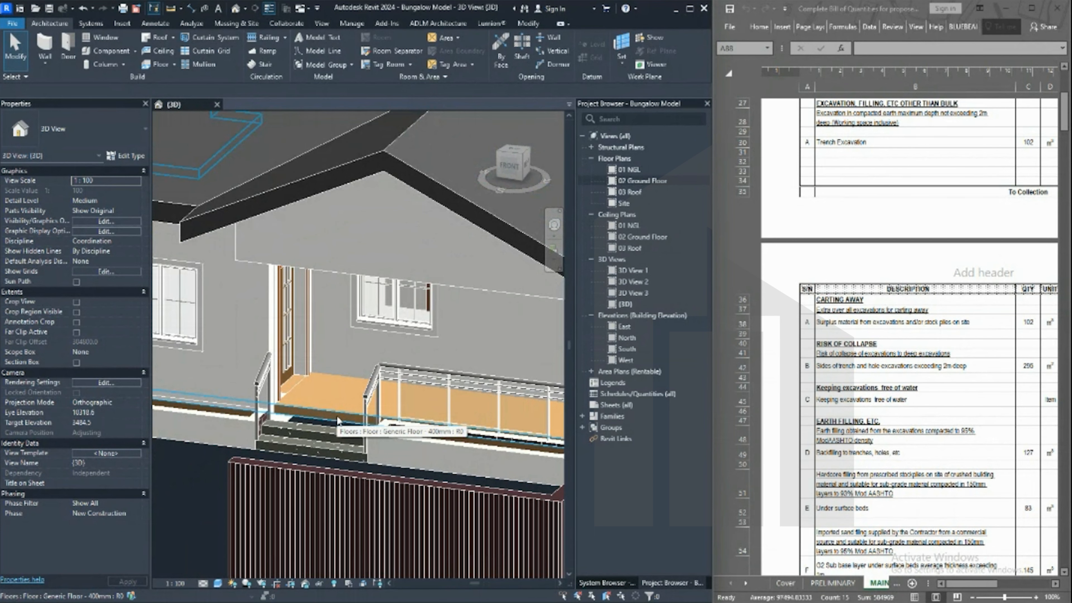
scroll(337, 416, down, 3)
mouse_move(337, 417)
shift+middle_down()
mouse_move(282, 400)
mouse_move(287, 422)
mouse_move(368, 438)
mouse_move(342, 430)
shift+middle_up()
scroll(282, 404, down, 3)
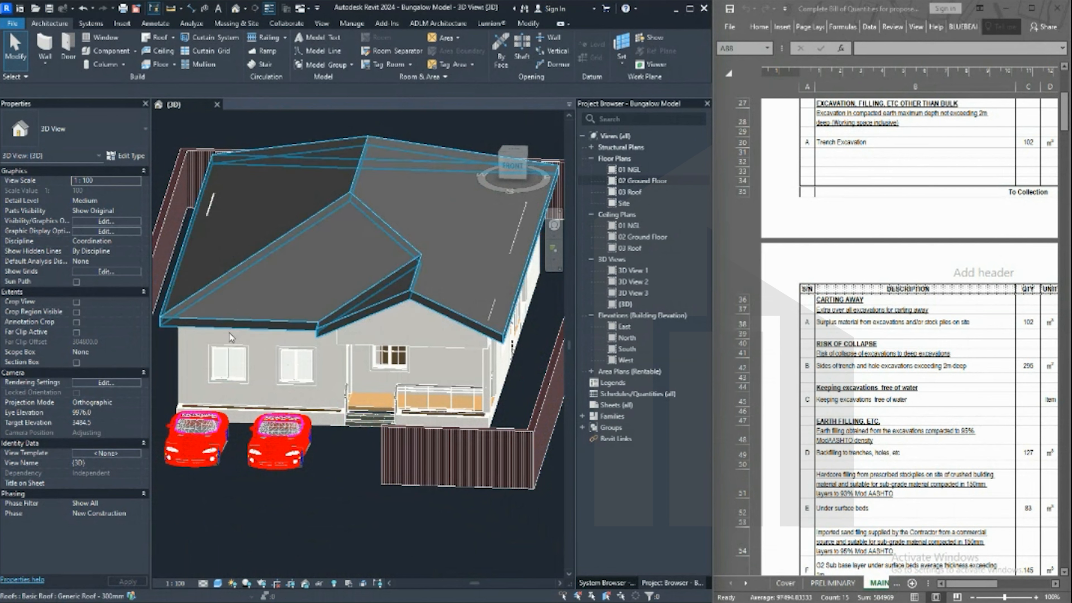
Step: Open the 01 NGL floor plan and the 02 Ground Floor plan, with the ground floor layout filling the view
double_click(637, 169)
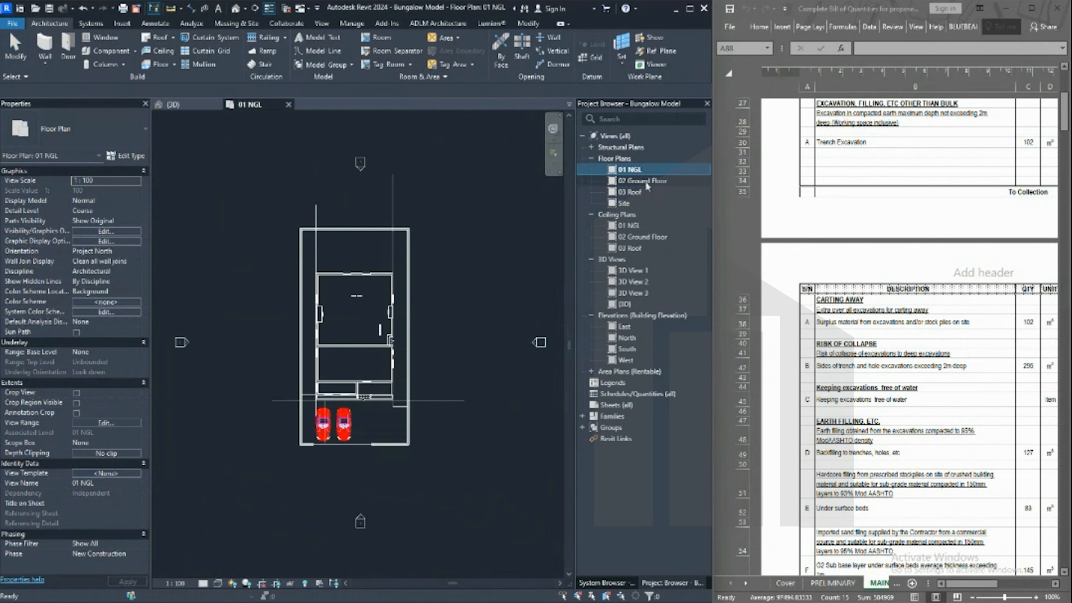
double_click(645, 181)
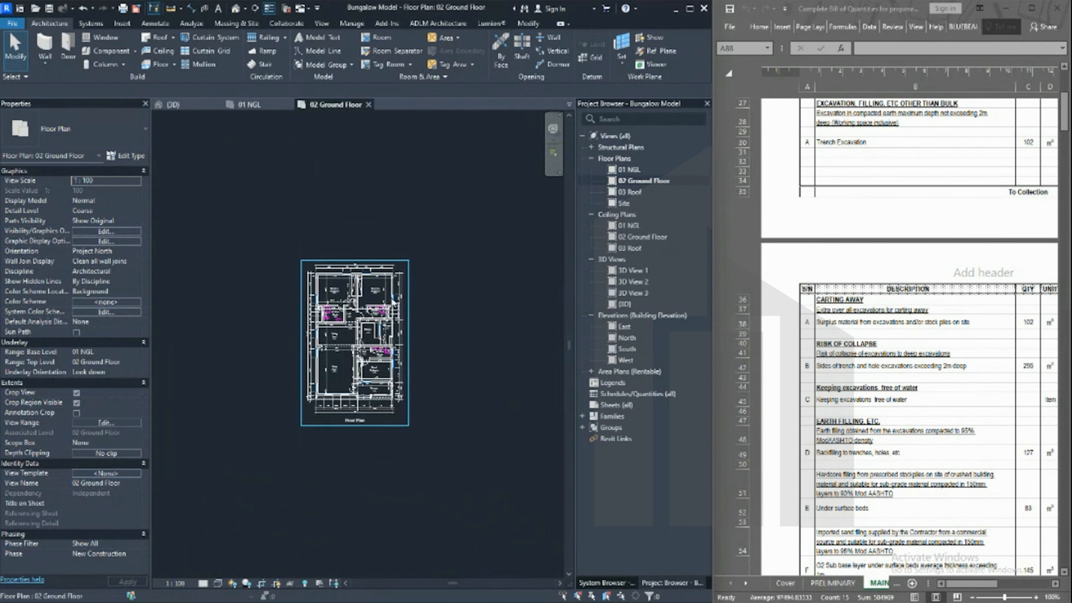
scroll(348, 340, up, 4)
scroll(348, 341, up, 2)
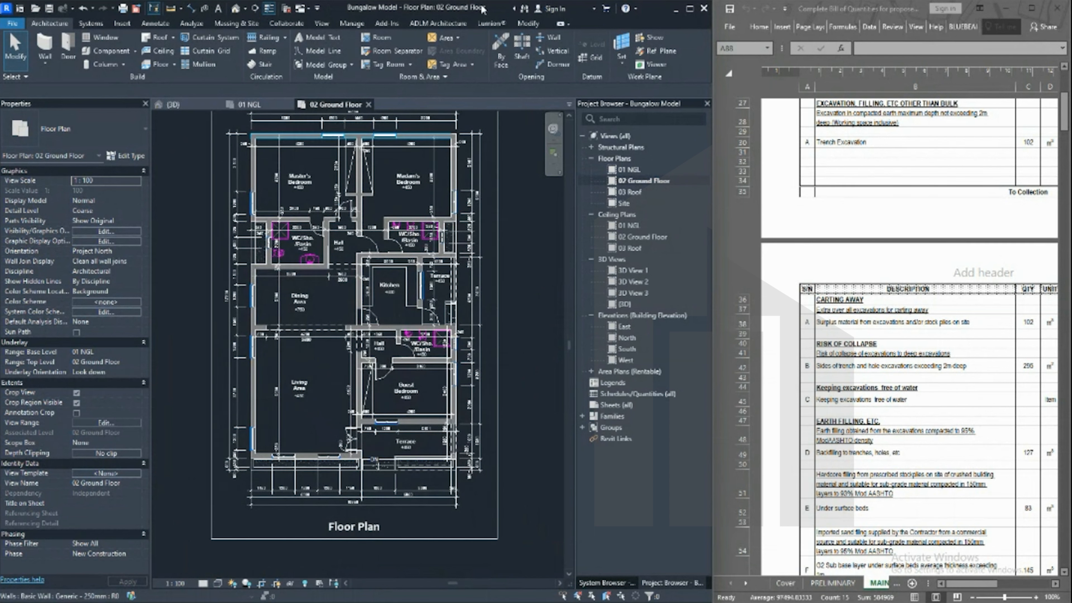
Step: Select all Generic - 250mm walls visible in the ground floor plan
click(434, 26)
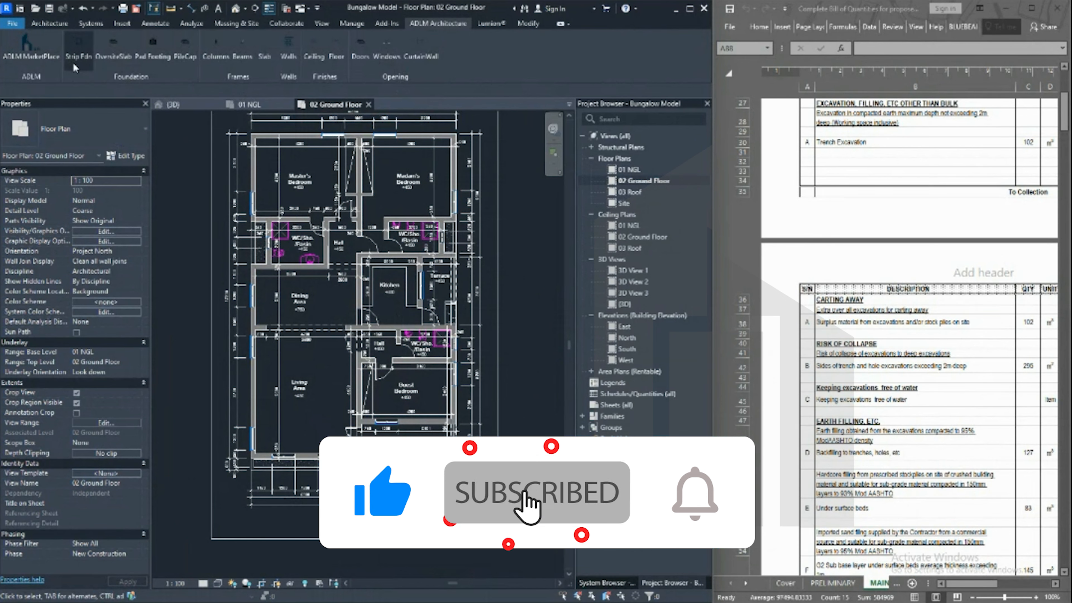
click(271, 142)
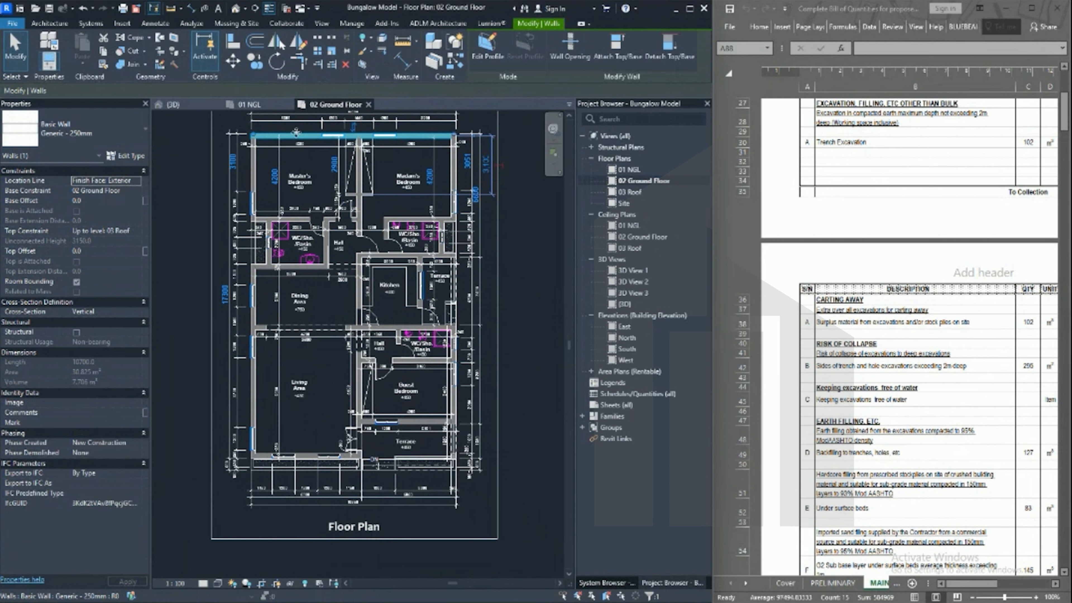
right_click(265, 135)
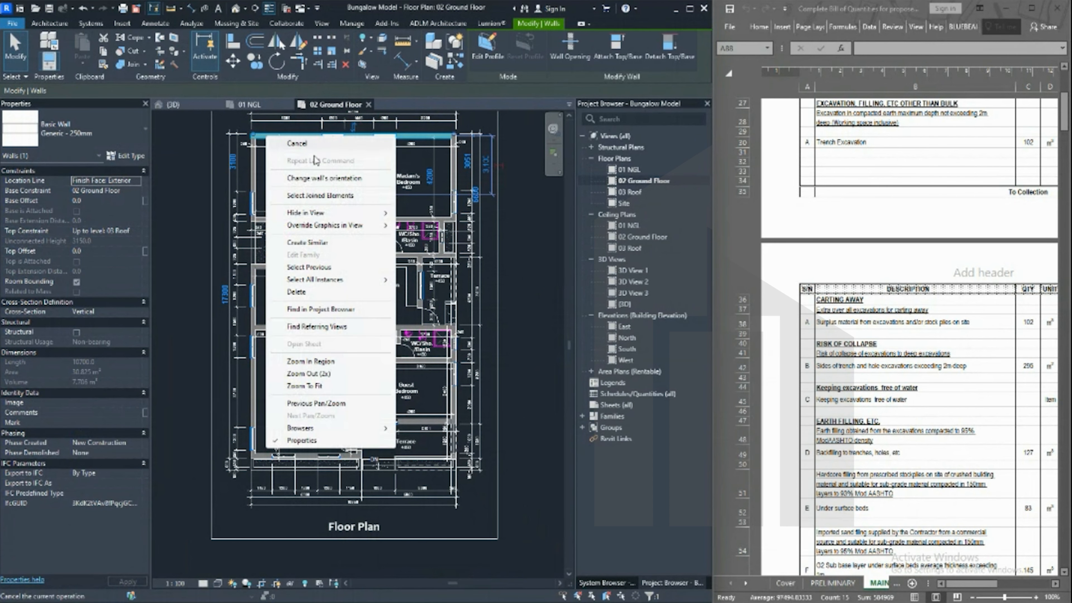
mouse_move(340, 282)
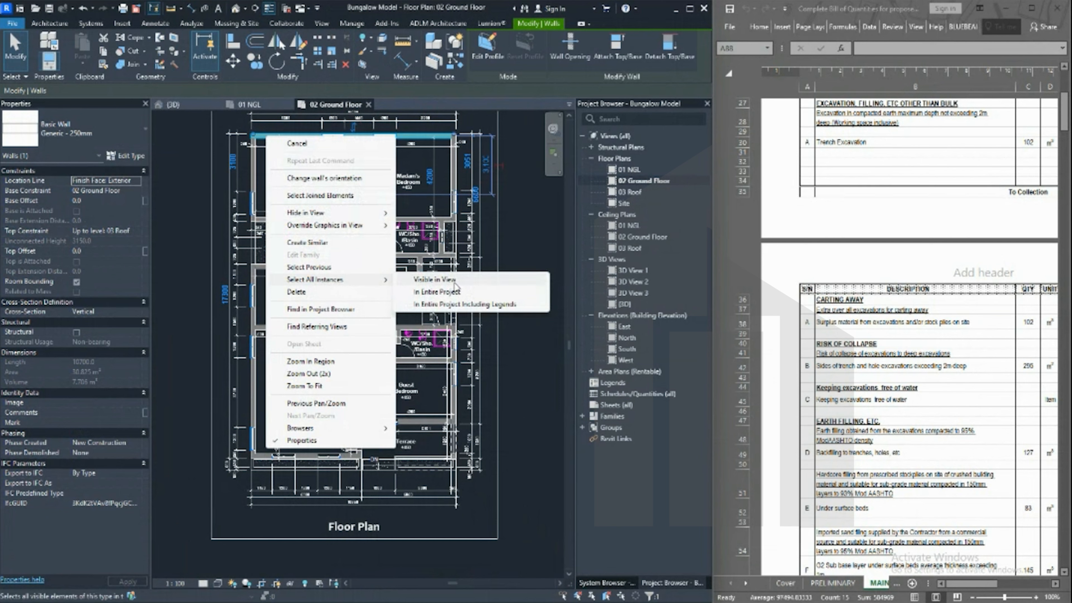
click(455, 280)
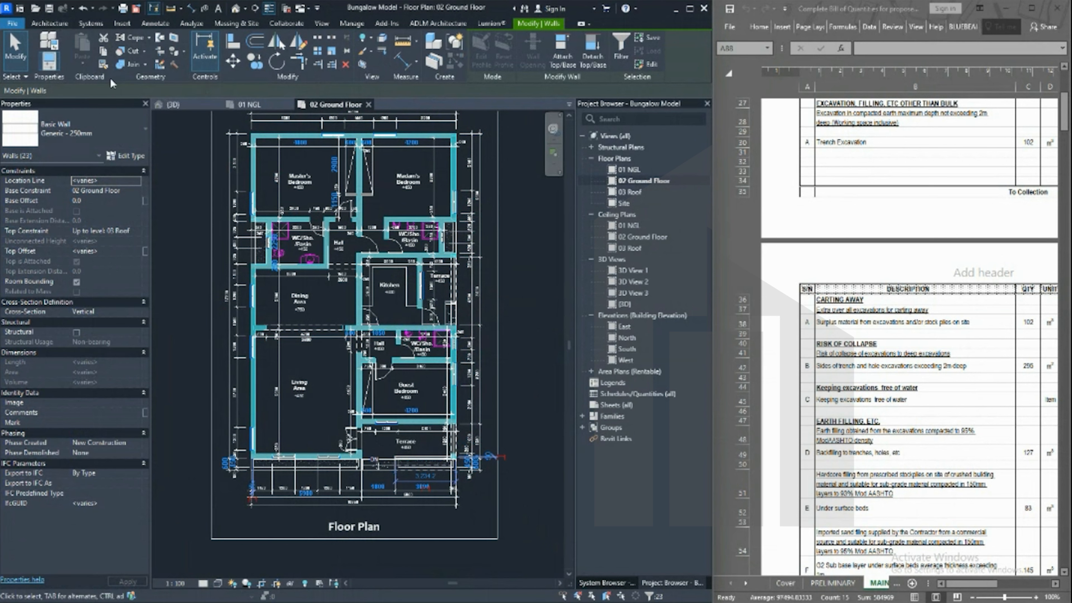
Step: Open the ADLM strip foundation calculator for the selected walls and move its window clear of the Properties
click(429, 26)
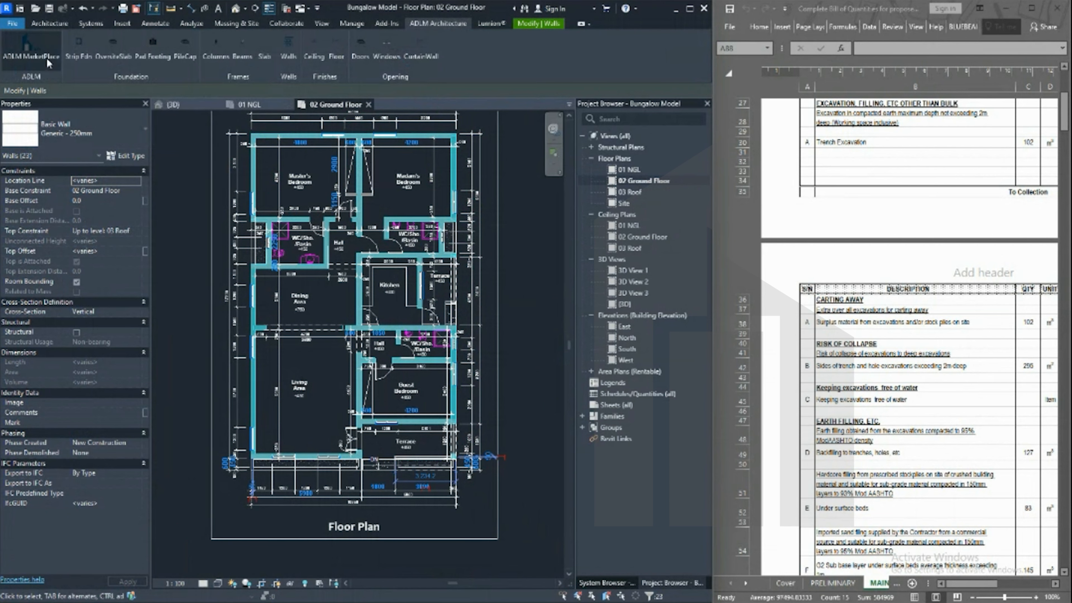
click(86, 48)
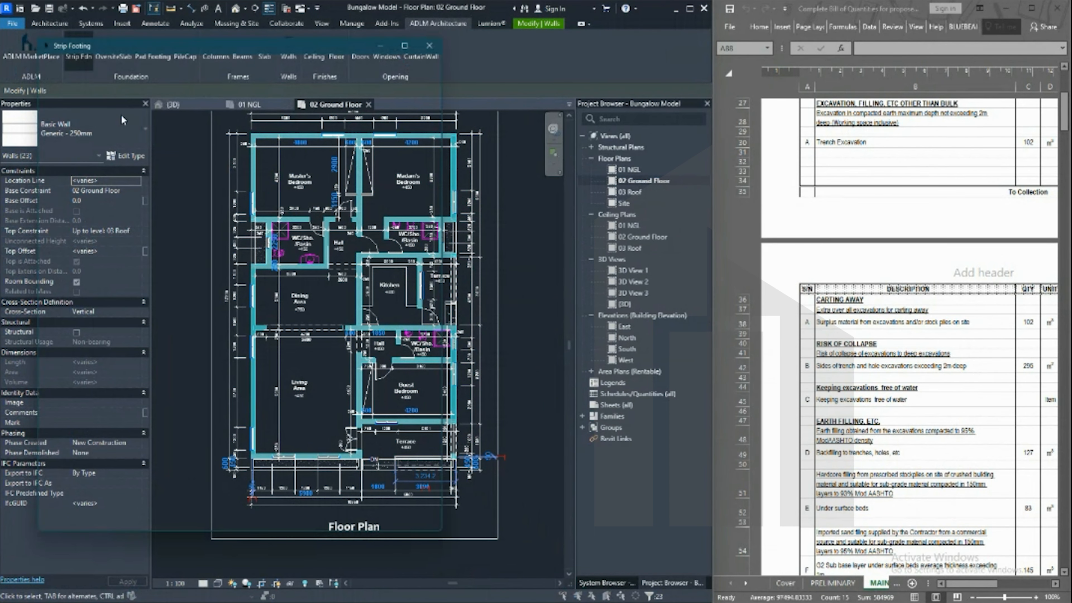
drag(259, 49, 375, 55)
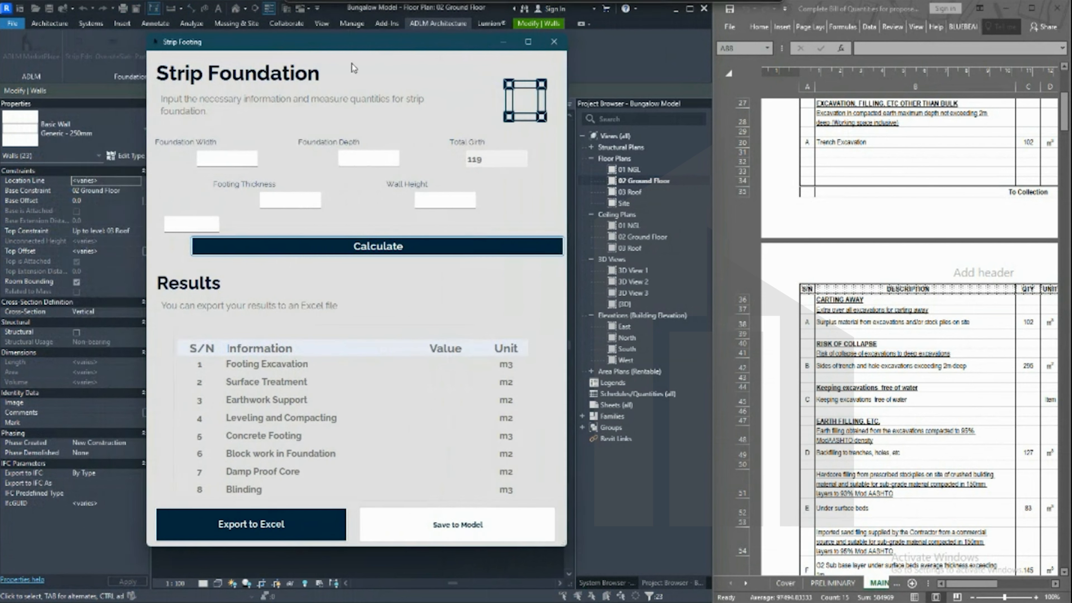
Step: Calculate the strip foundation quantities with foundation width .675, foundation depth .75, footing thickness .225 and wall height .55
click(223, 157)
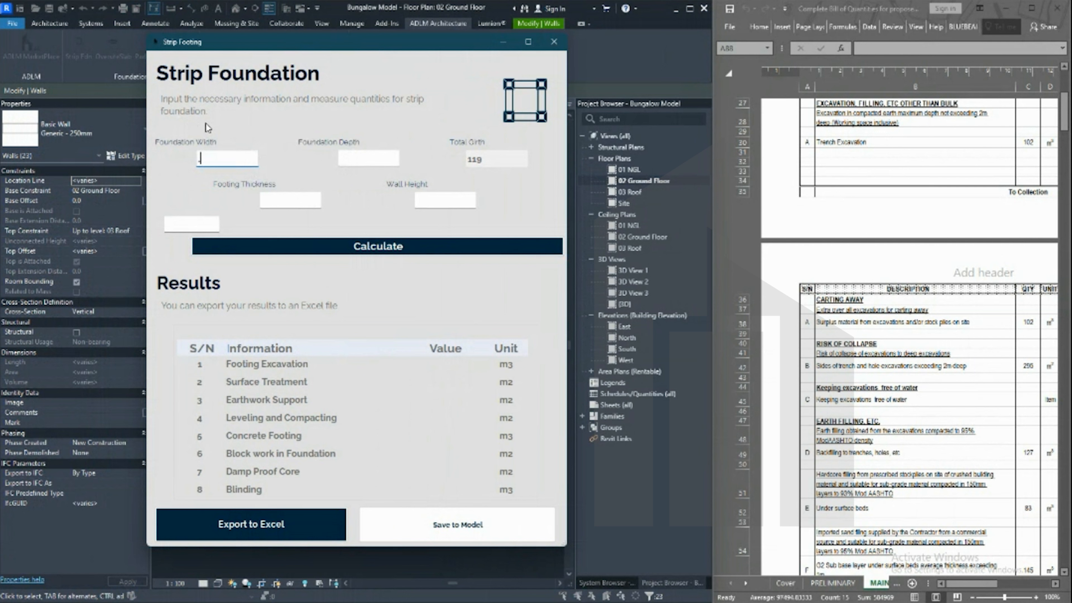
text(.675)
click(366, 156)
text(.75)
click(285, 203)
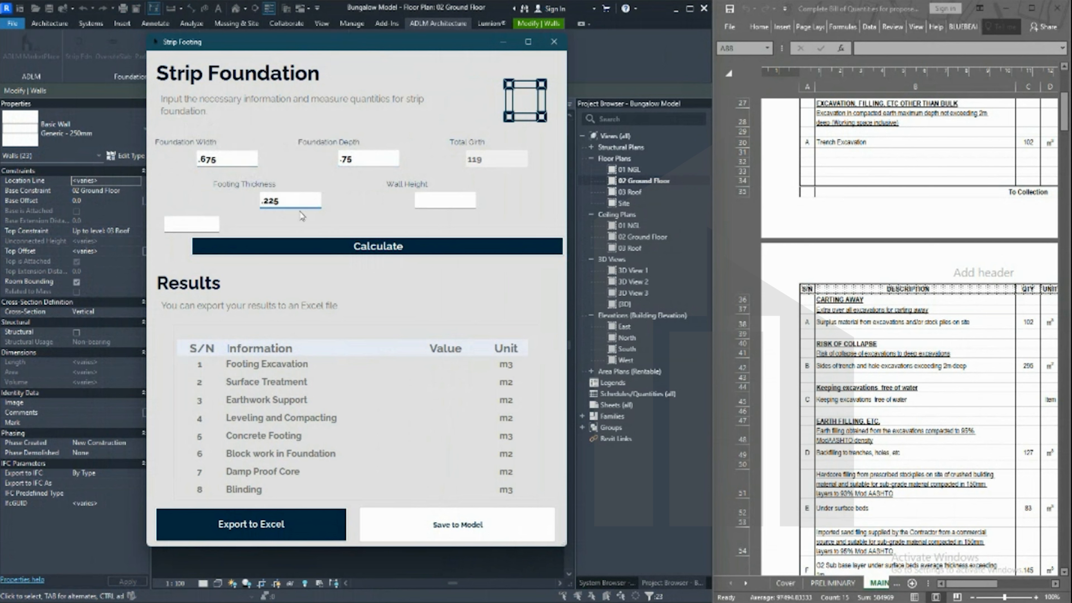
click(440, 201)
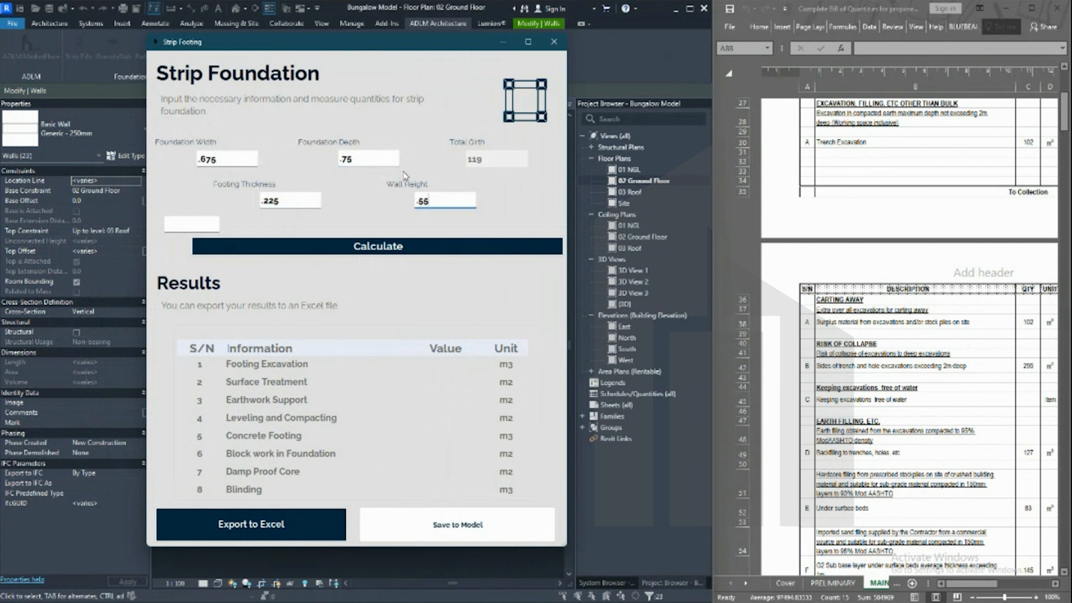
click(384, 248)
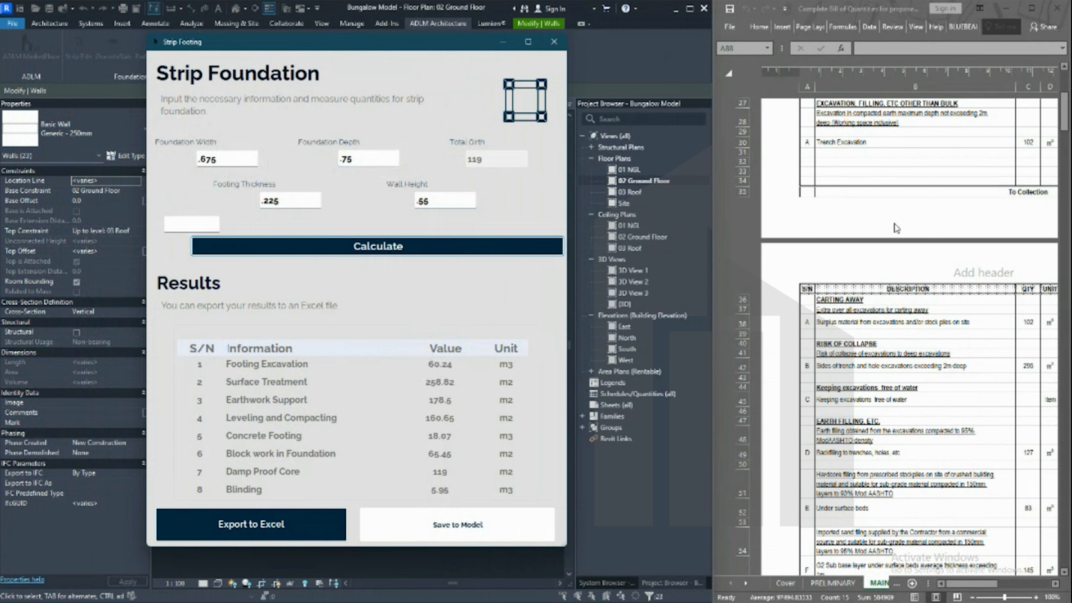
click(894, 164)
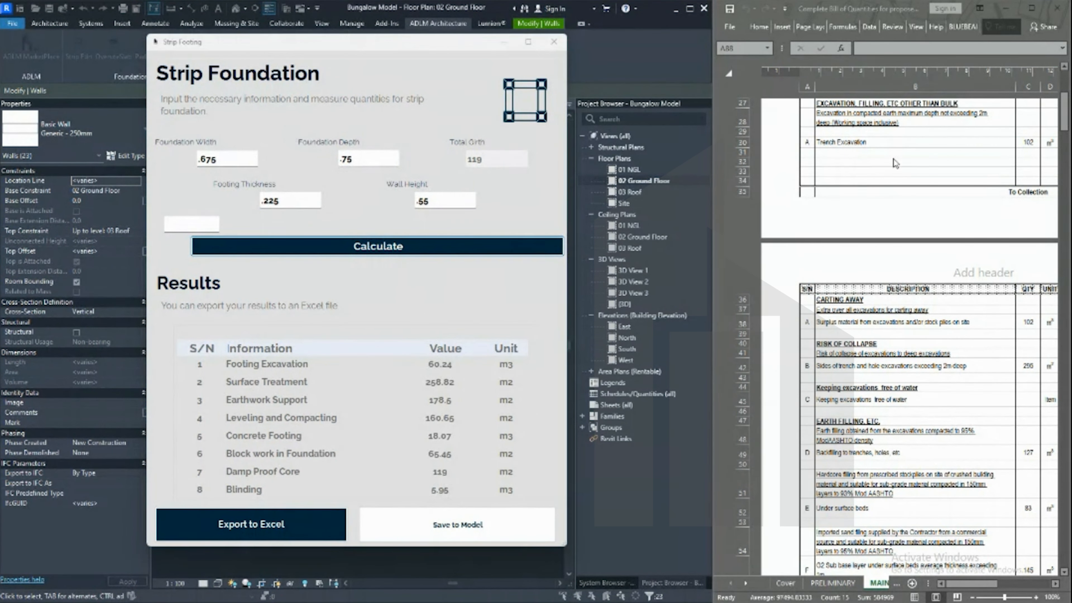
scroll(881, 189, up, 5)
scroll(882, 173, down, 5)
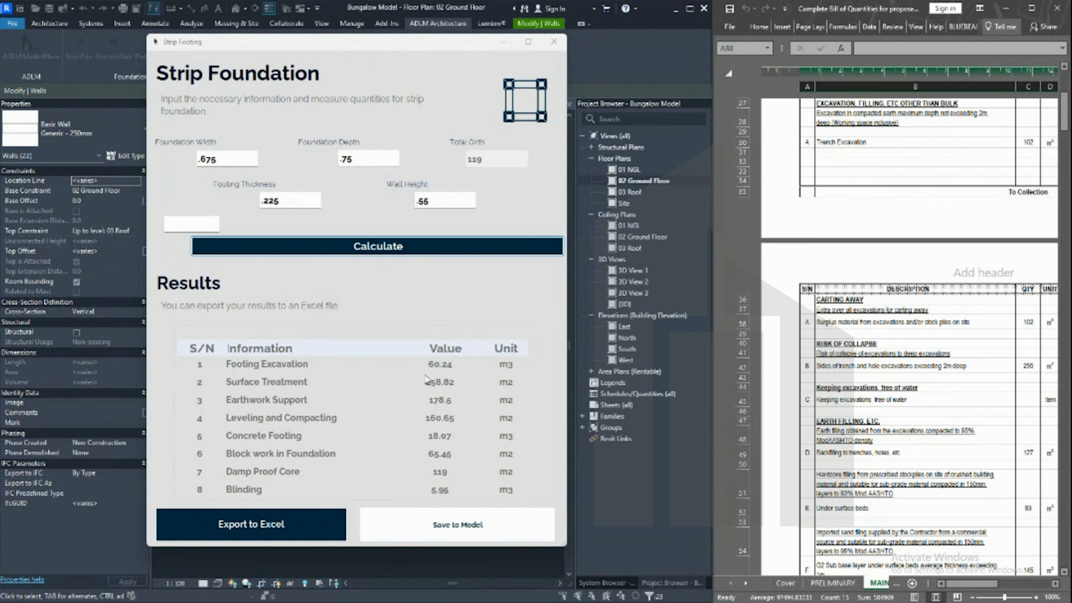
Step: Create a Test Bungalow folder in Documents and try to export the strip foundation results there as the Excel file StripFooting
click(267, 527)
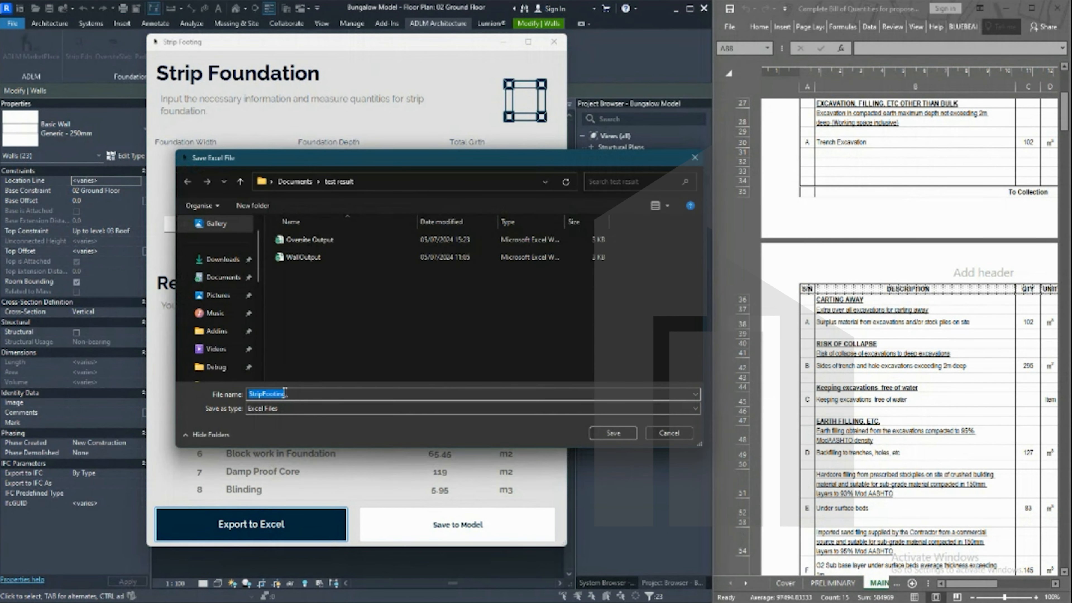
click(295, 182)
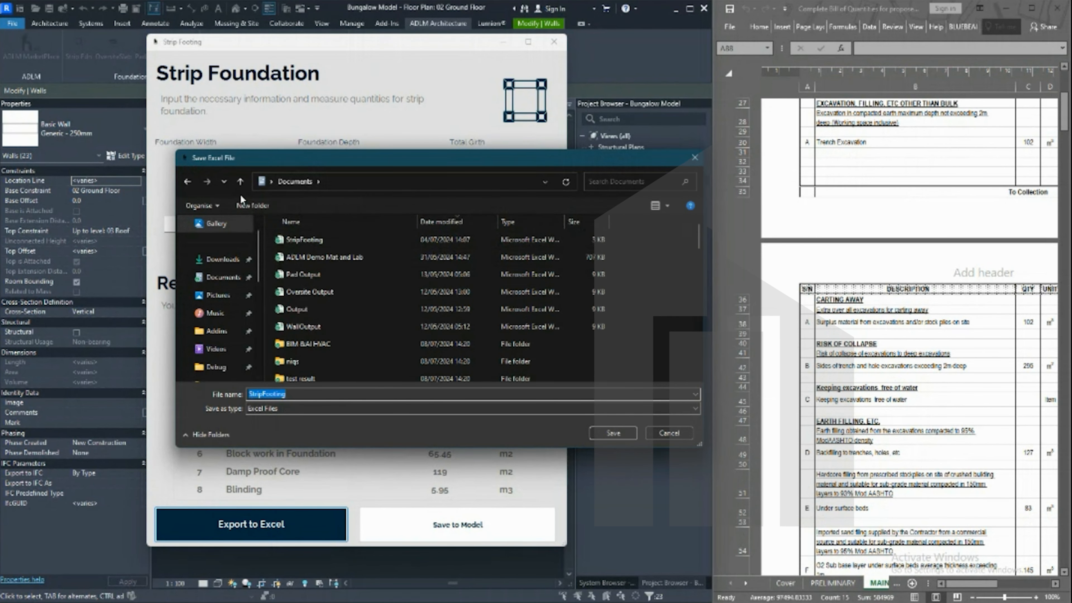
click(253, 205)
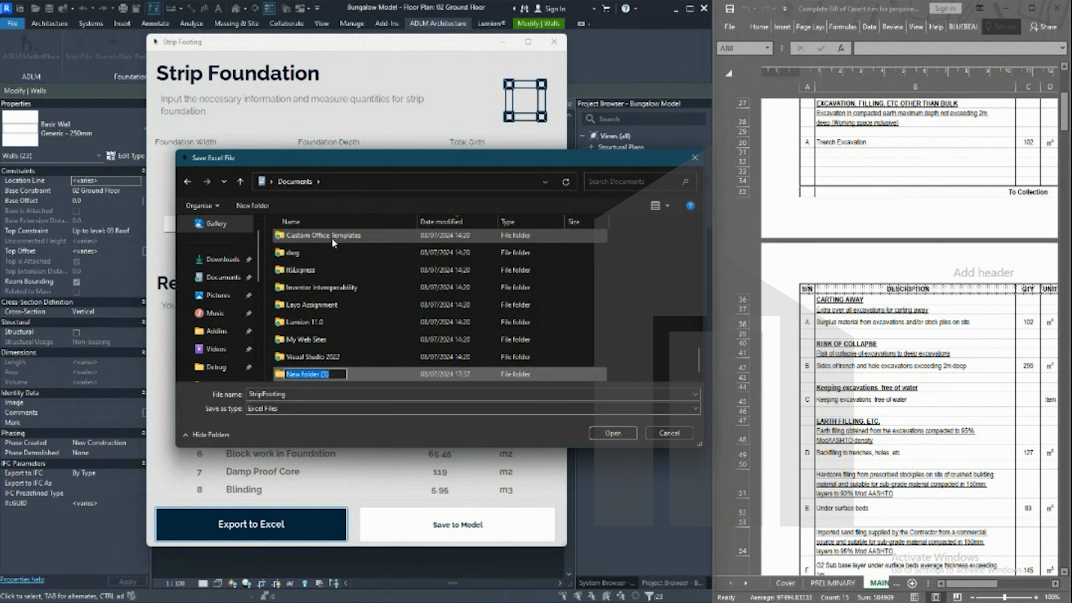
text(Test Bungalow)
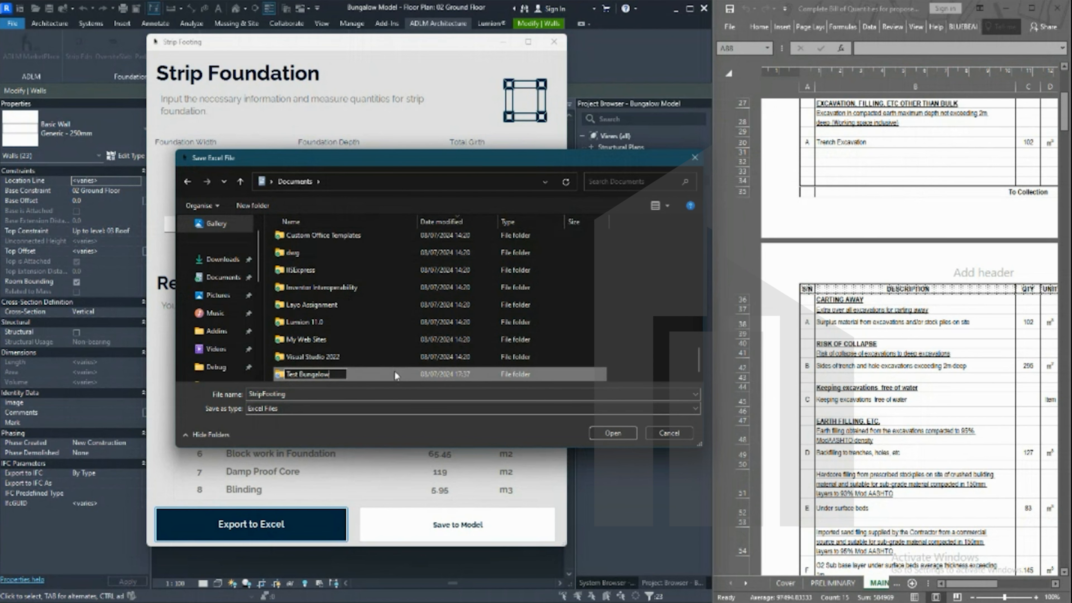
key(Return)
double_click(387, 374)
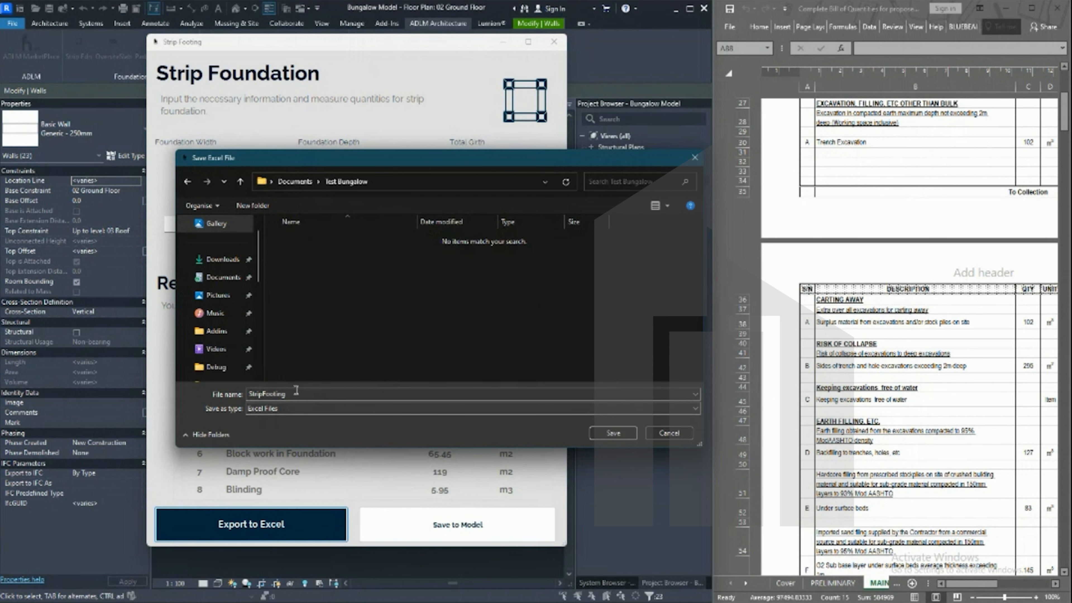
click(612, 433)
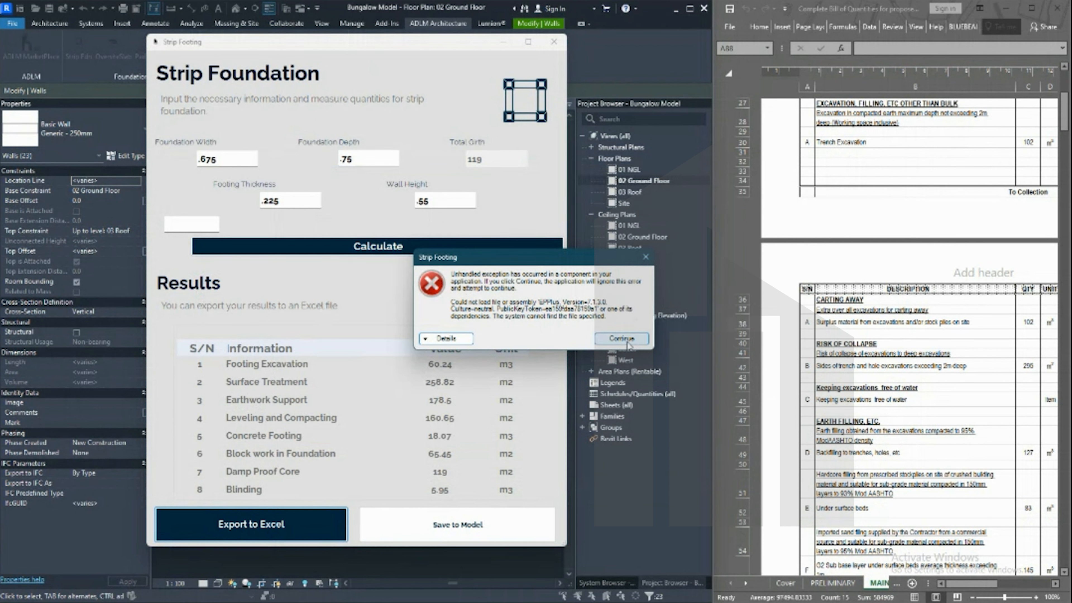
click(622, 339)
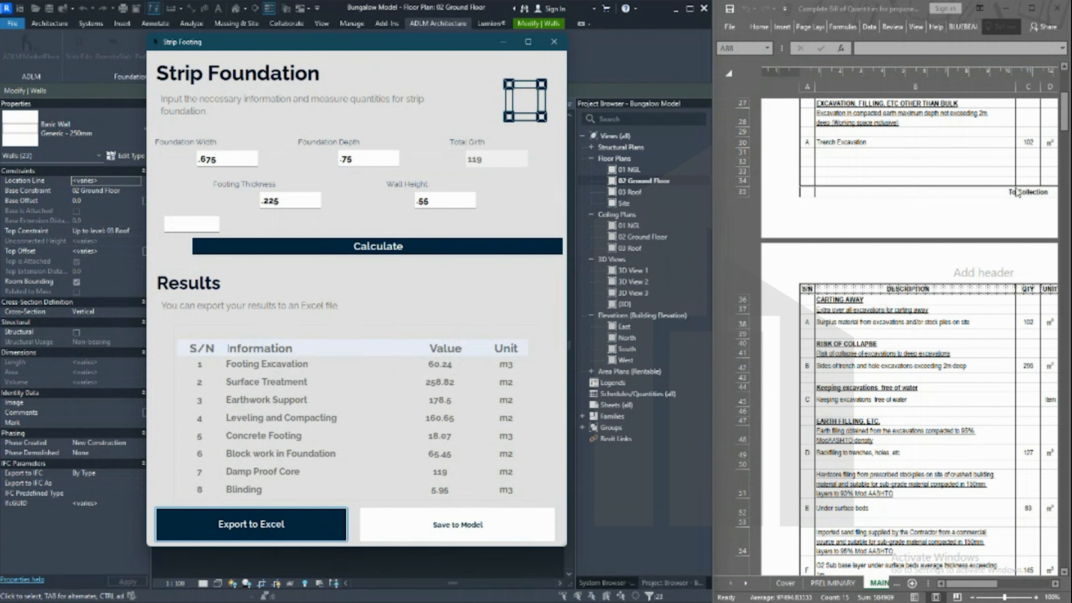
Step: In the Excel bill of quantities, set the Trench Excavation quantity to 61 and check the linked surplus material quantity
click(1025, 144)
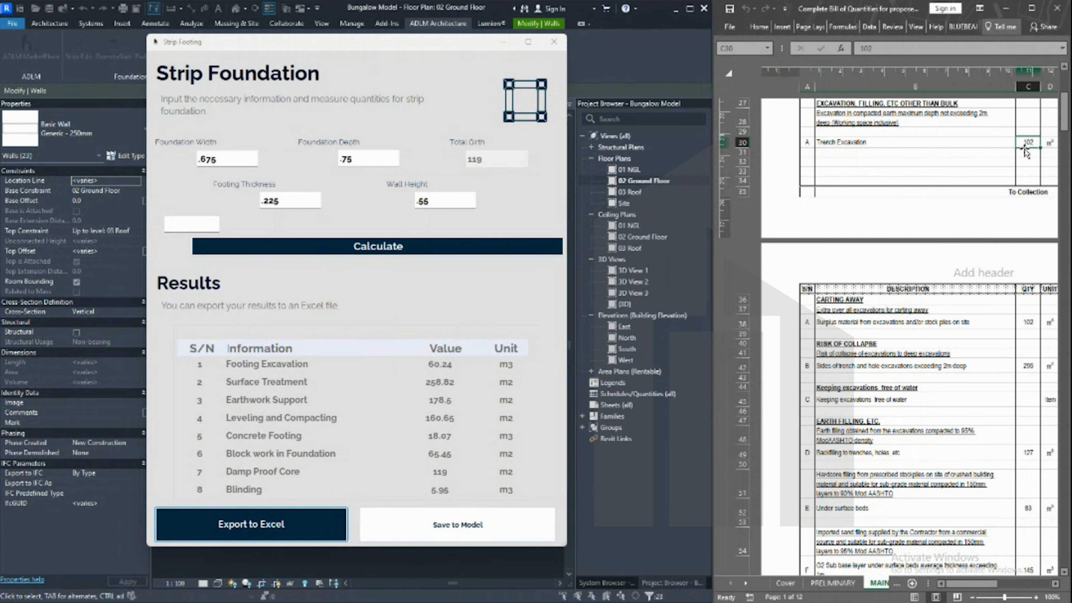
text(61)
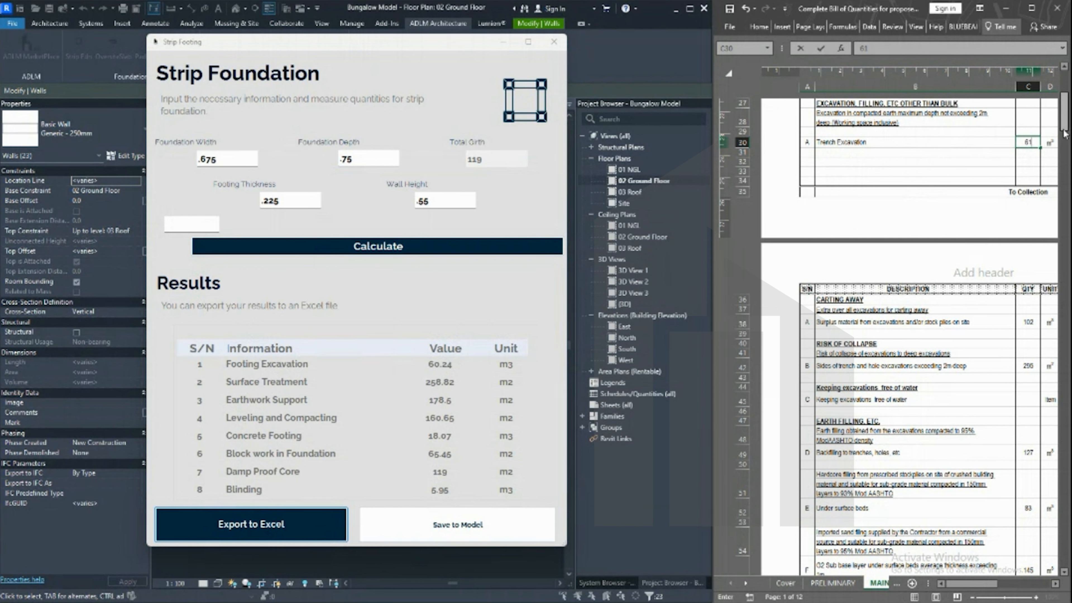
click(953, 344)
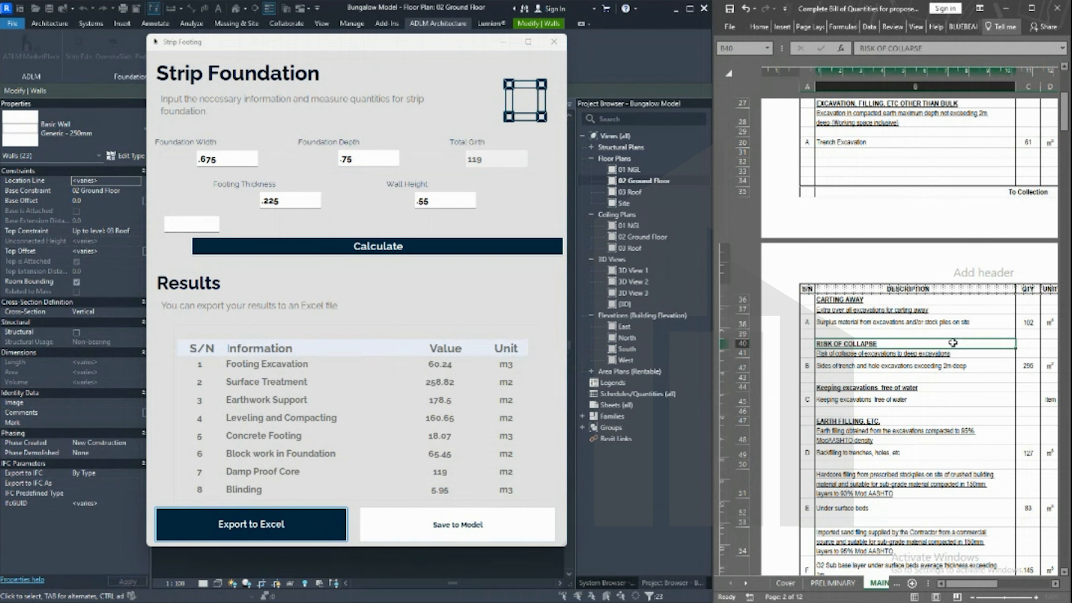
click(1028, 325)
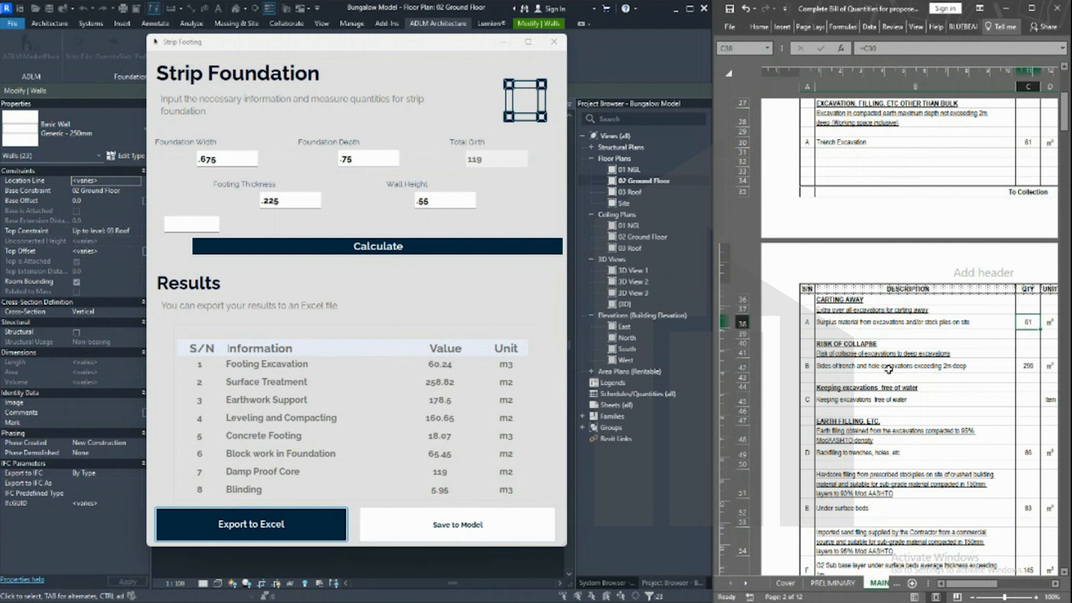
Step: Set the quantity for the sides of trench and hole excavations to 179
click(1027, 366)
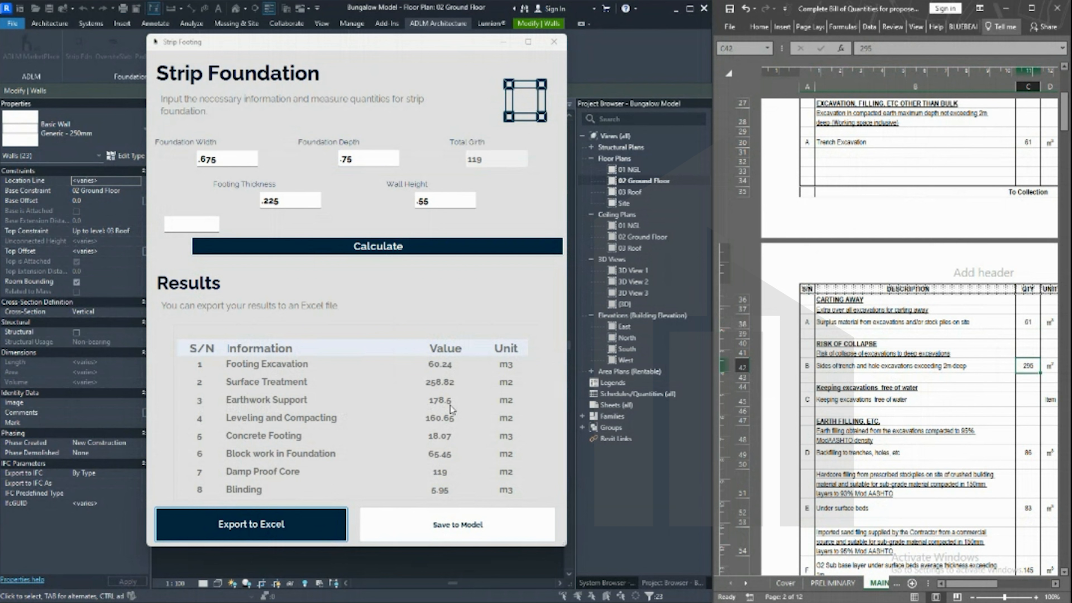
text(1)
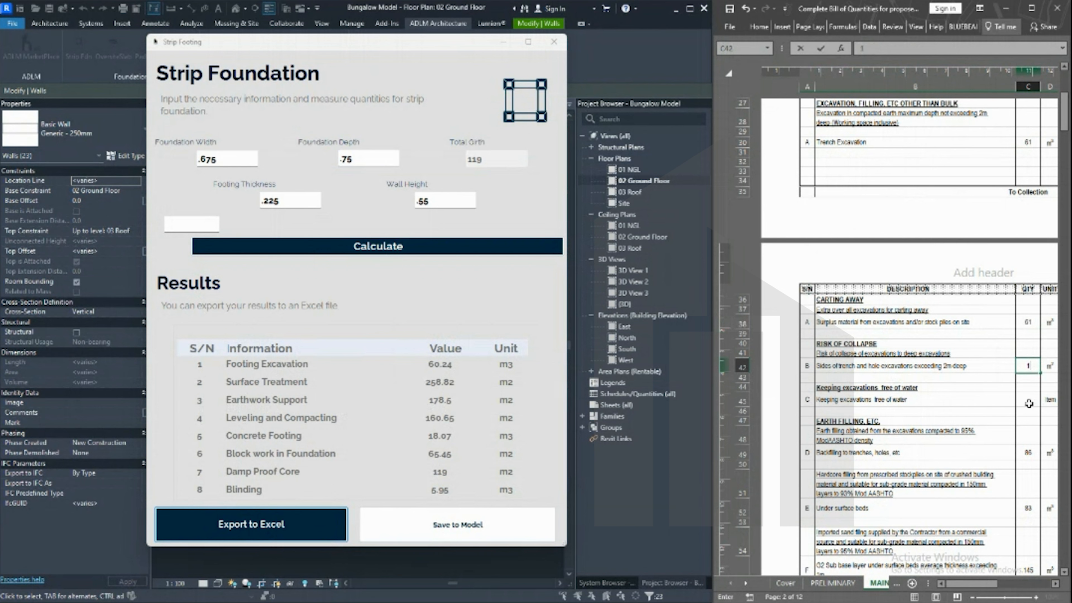
text(79)
key(Return)
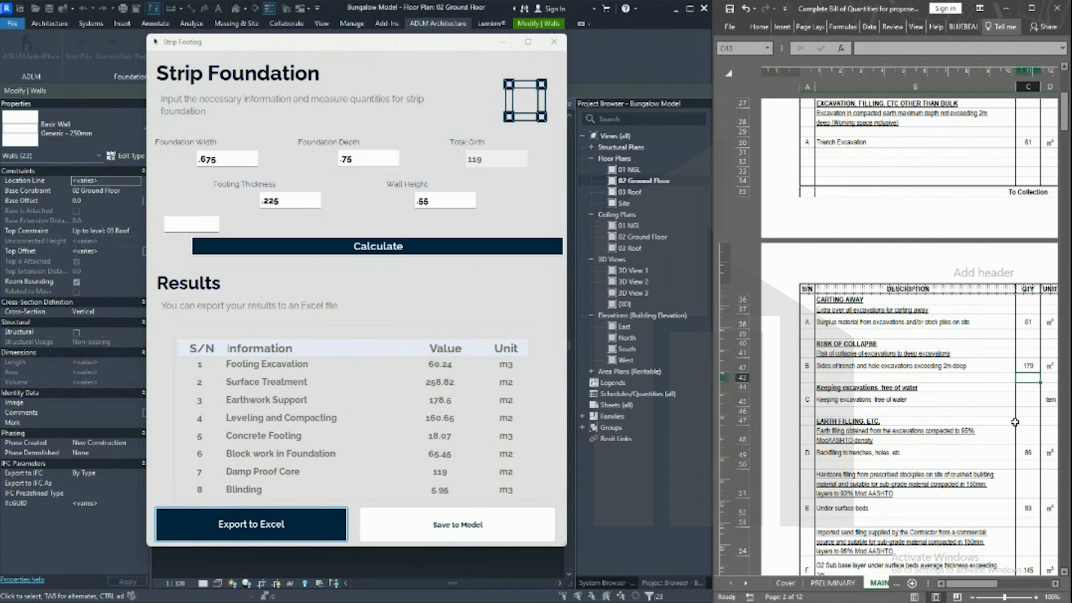
Step: Clear the earth filling quantities for backfilling to trenches, under surface beds and the G2 sub base layer
click(1028, 451)
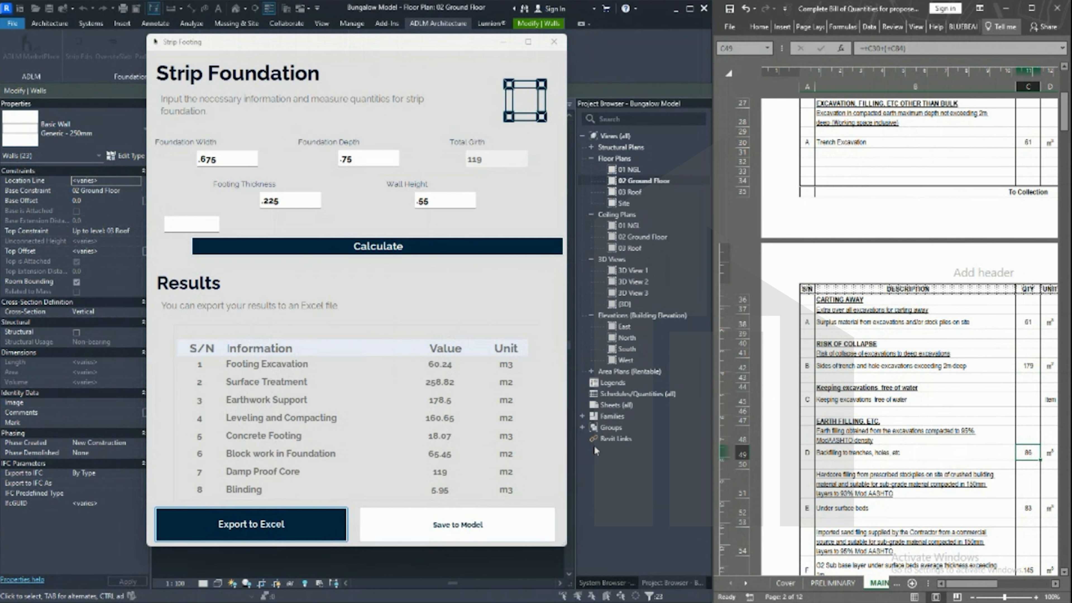
key(Delete)
click(1026, 507)
scroll(1027, 501, down, 2)
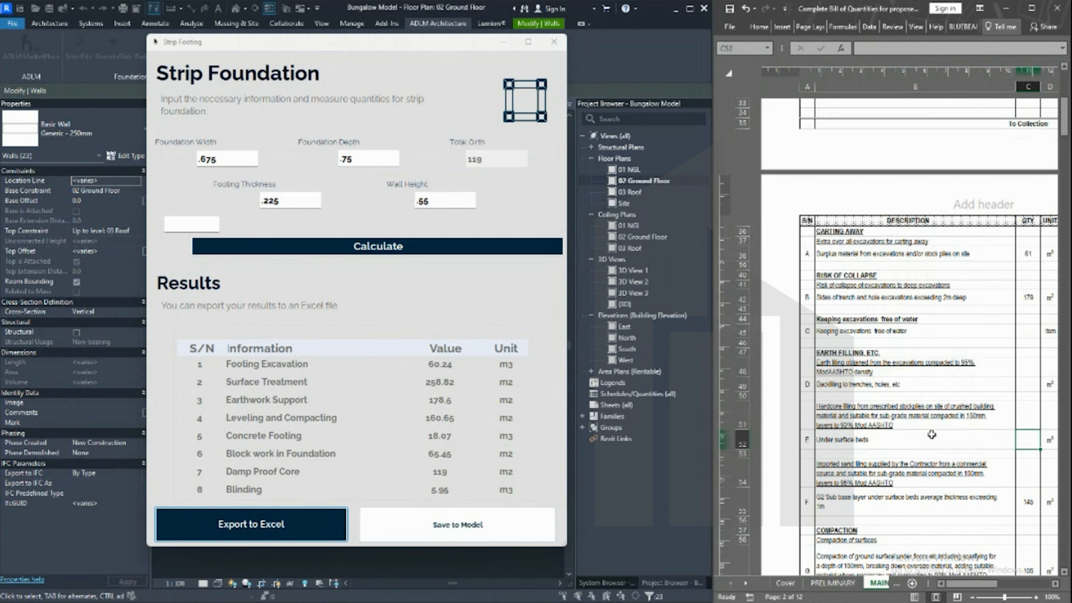
click(1030, 505)
scroll(1035, 507, down, 2)
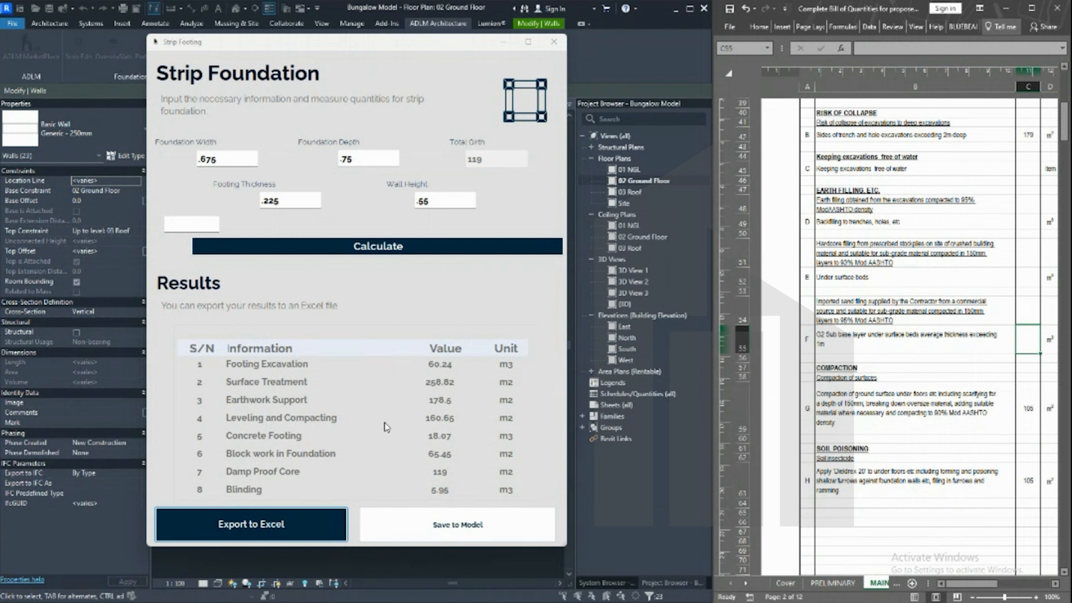
Step: Set the ground surface compaction quantity to 161 and the soil poisoning quantity to 259
click(1023, 418)
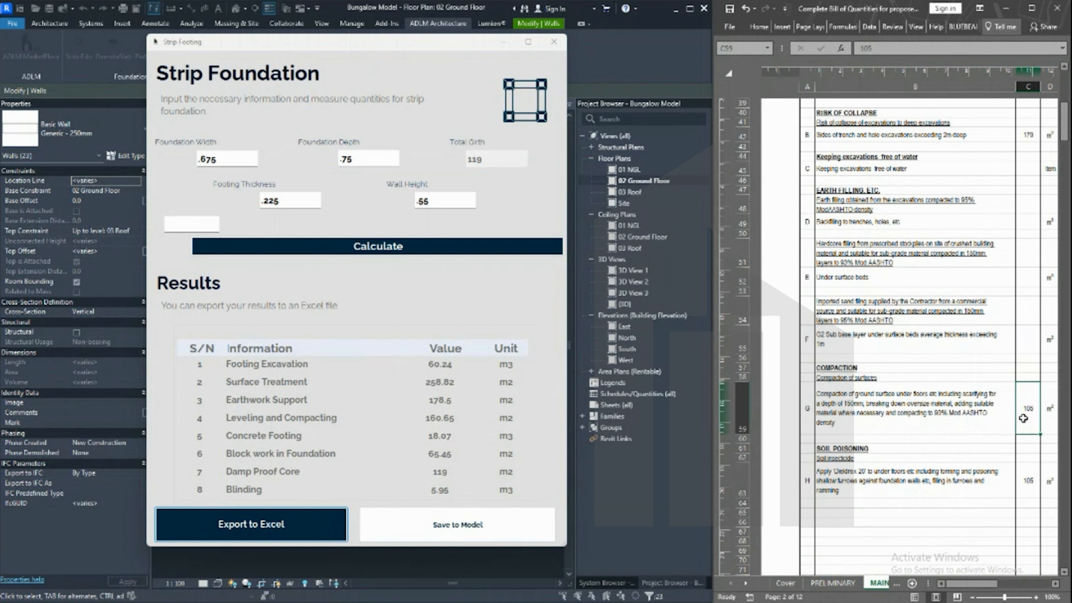
text(161)
click(1031, 491)
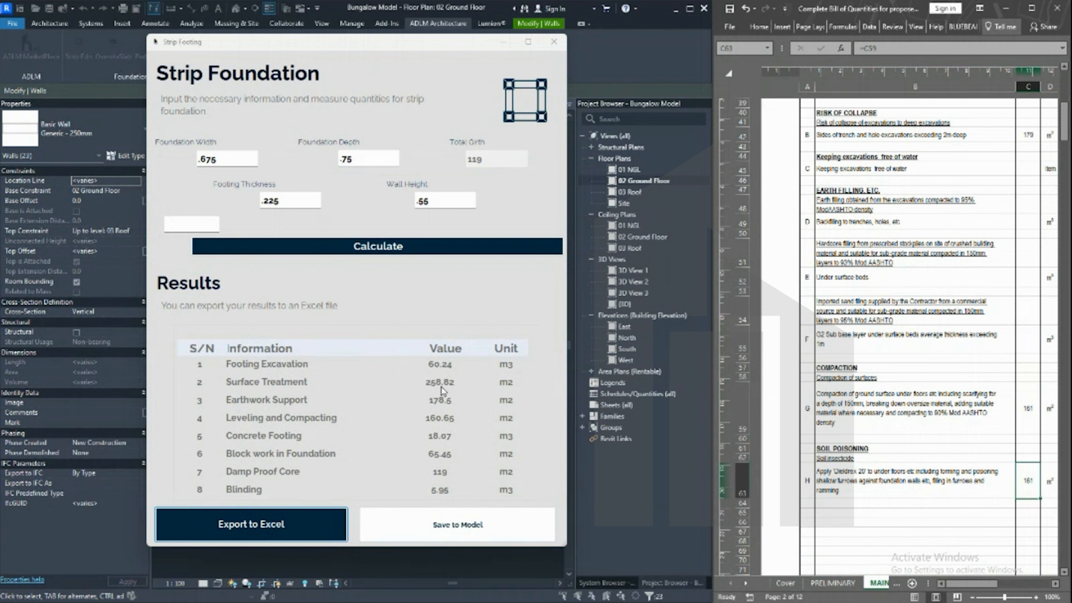
text(259)
click(864, 442)
Step: Set the surface blinding quantity to 6 and the Concrete Footing quantity to 19
scroll(864, 442, down, 10)
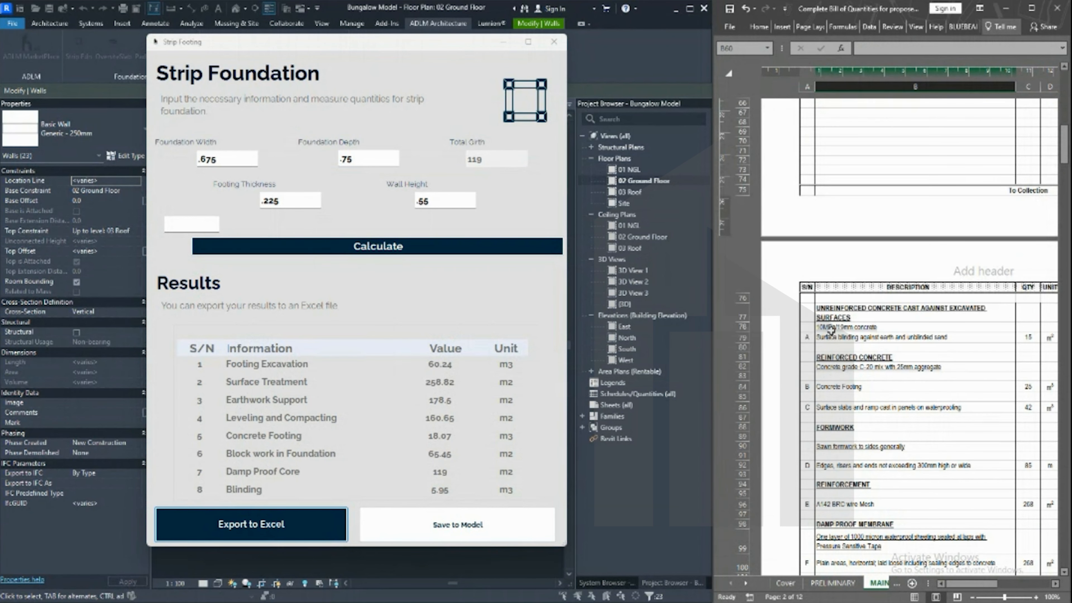
click(1030, 337)
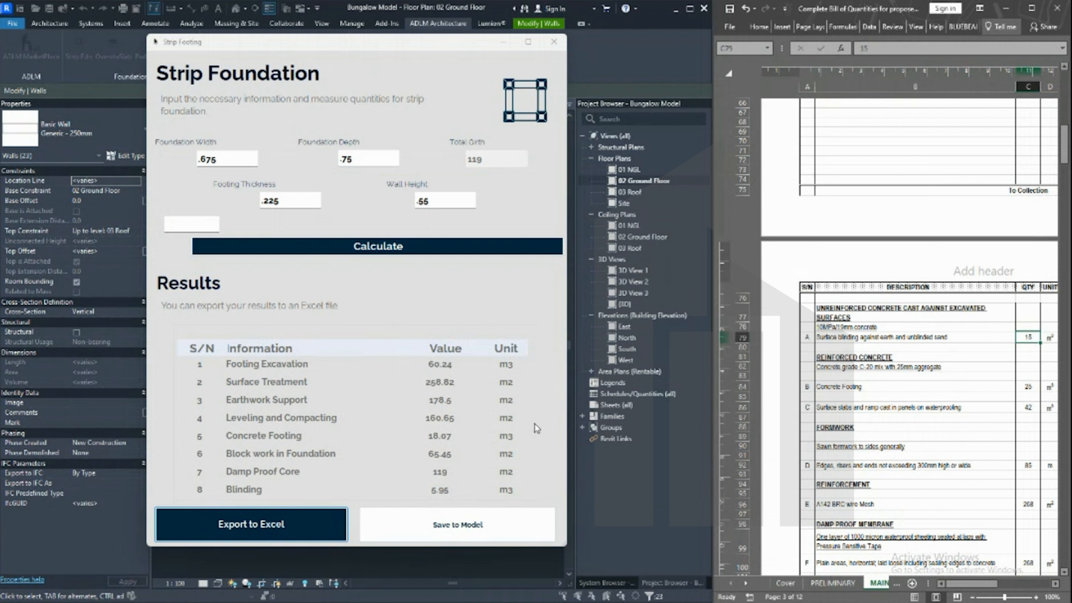
text(6)
key(Return)
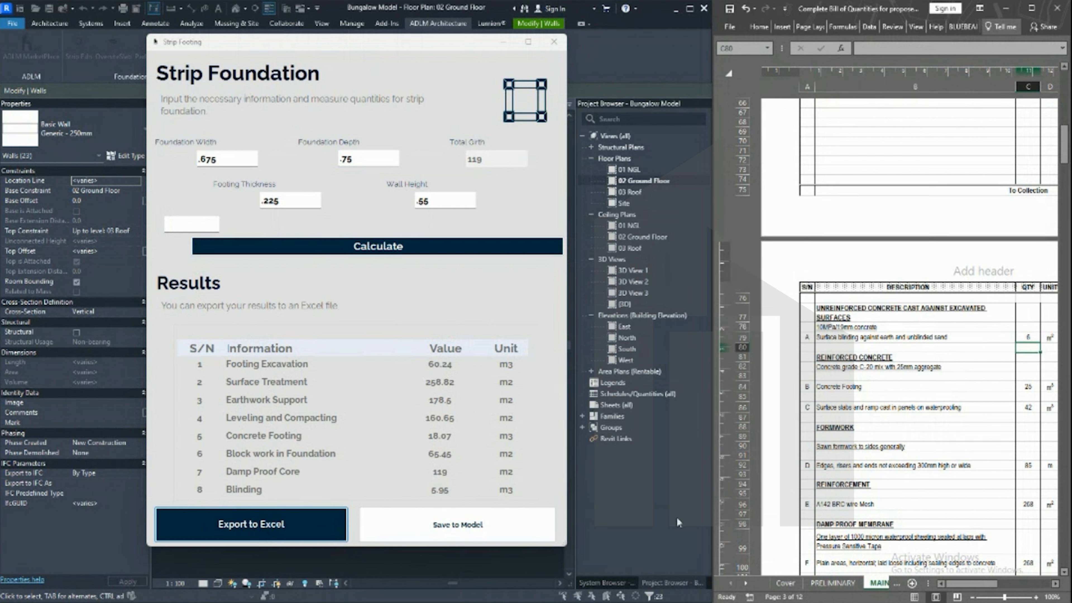
click(1030, 386)
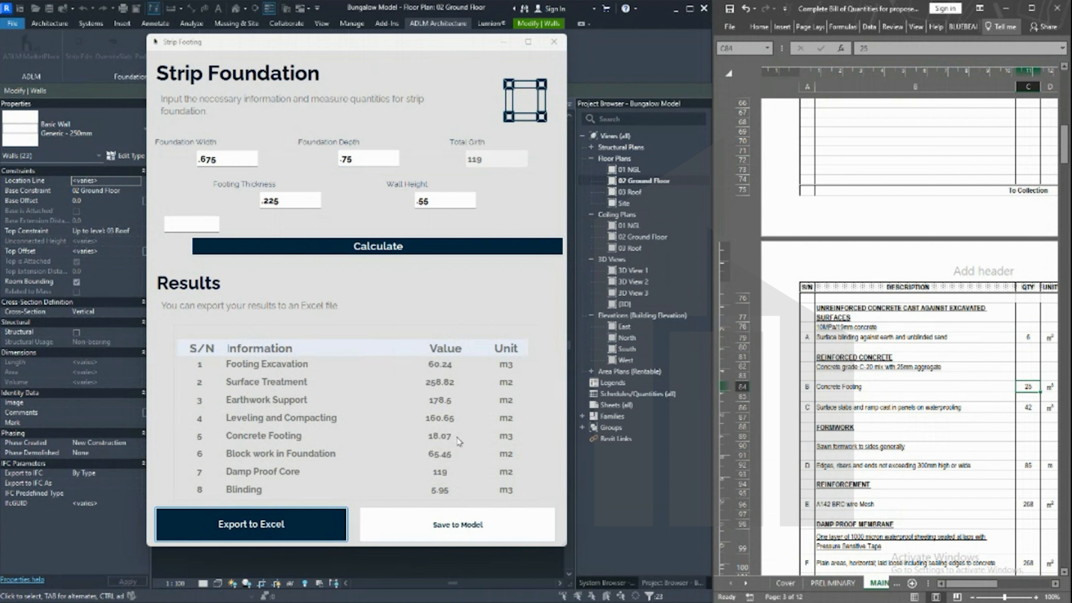
text(19)
key(Return)
Step: Clear the quantities for surface slabs, the formwork to edges and risers, and the A142 BRC wire mesh
key(Return)
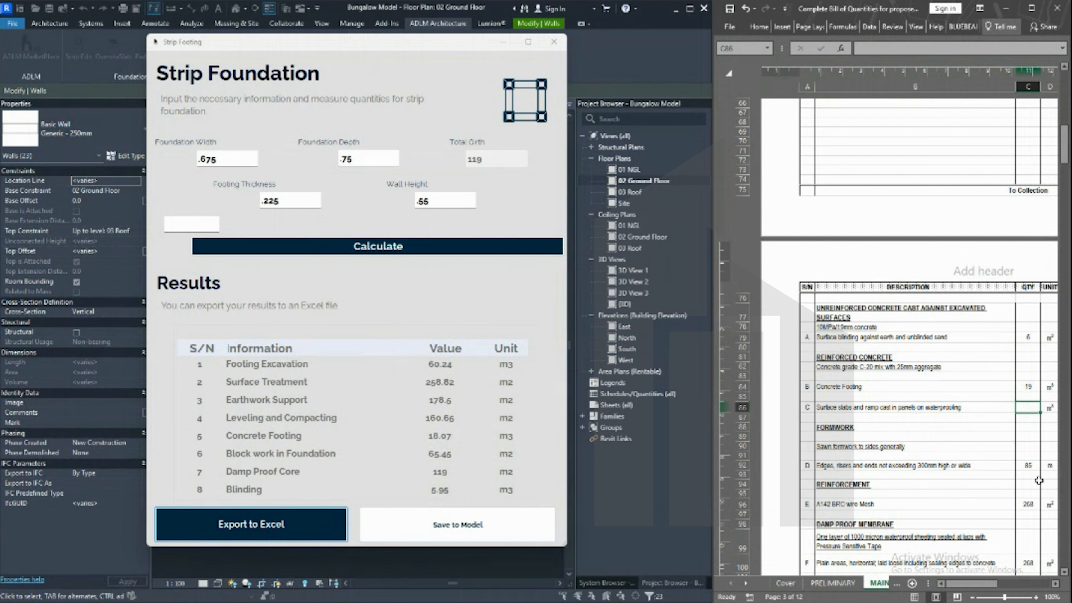
click(1028, 467)
click(1029, 504)
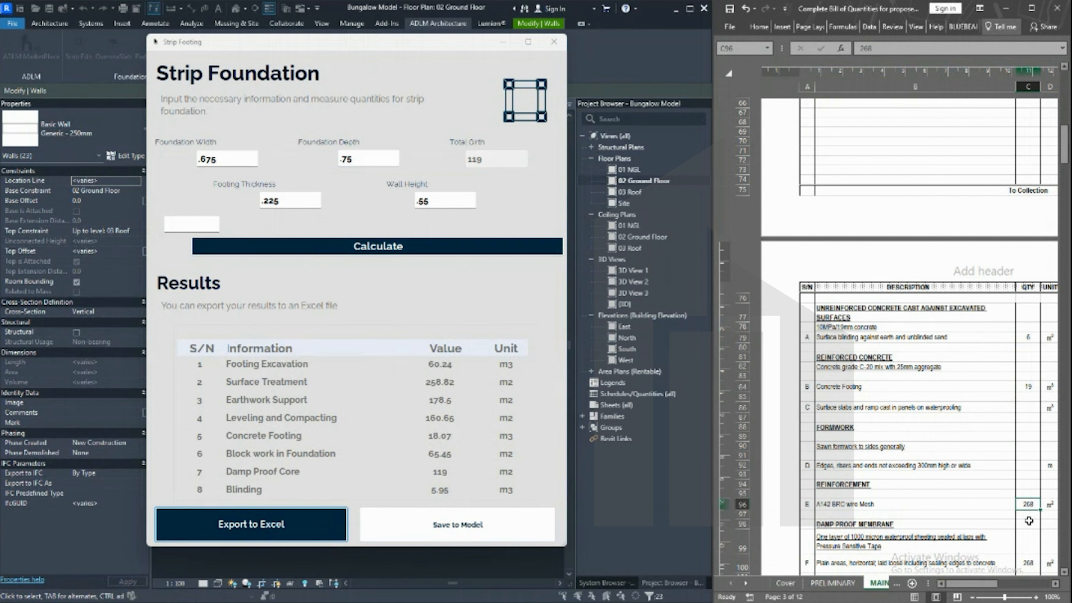
key(Delete)
Step: Set the blockwork quantity for the 225mm thick stretcher bond walls to 66
scroll(985, 505, down, 8)
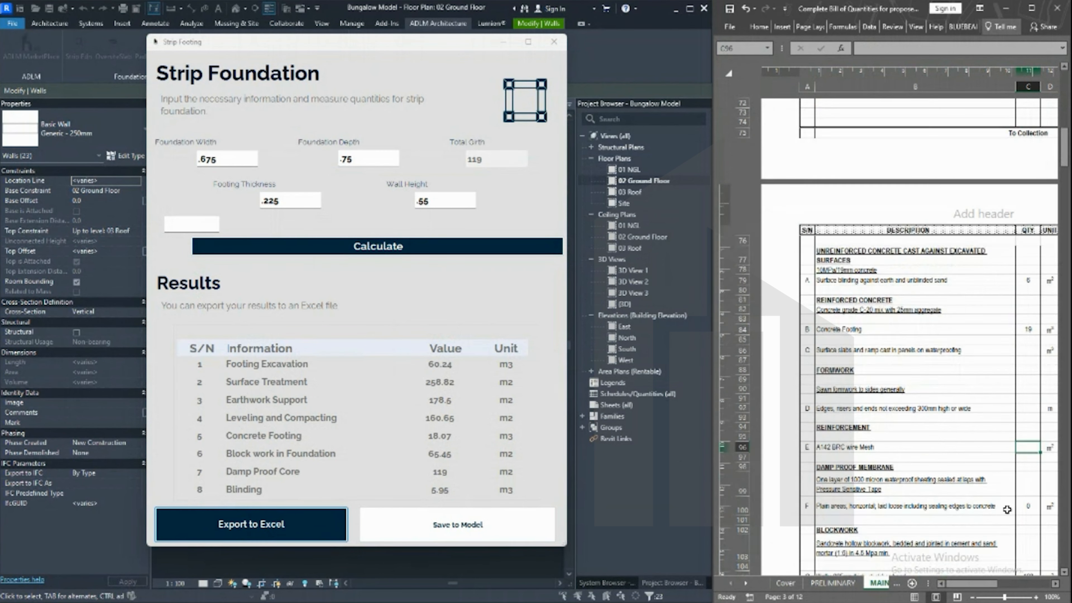
click(1028, 410)
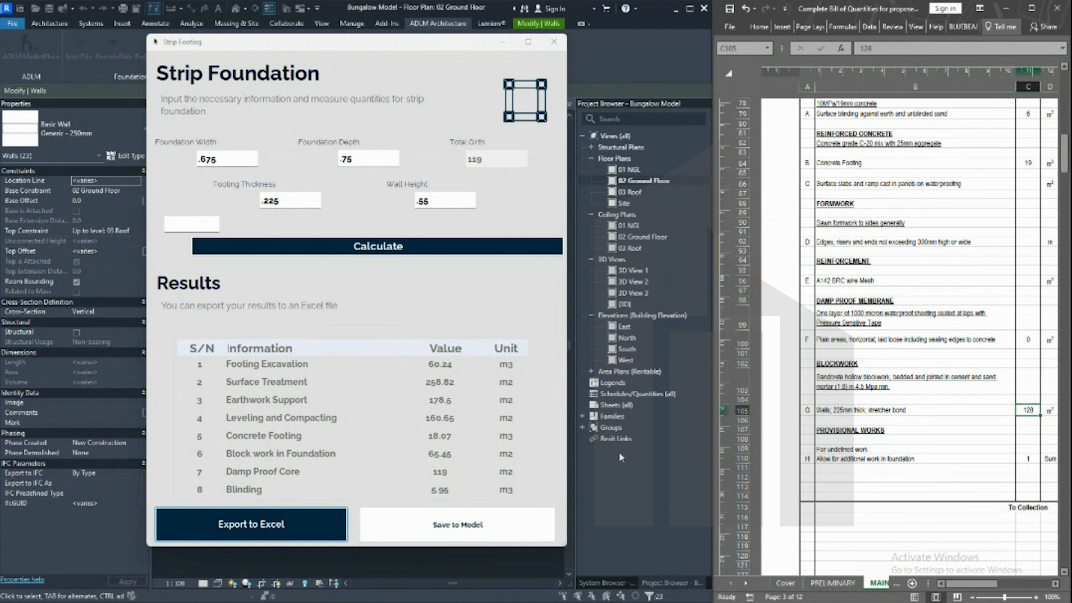
text(66)
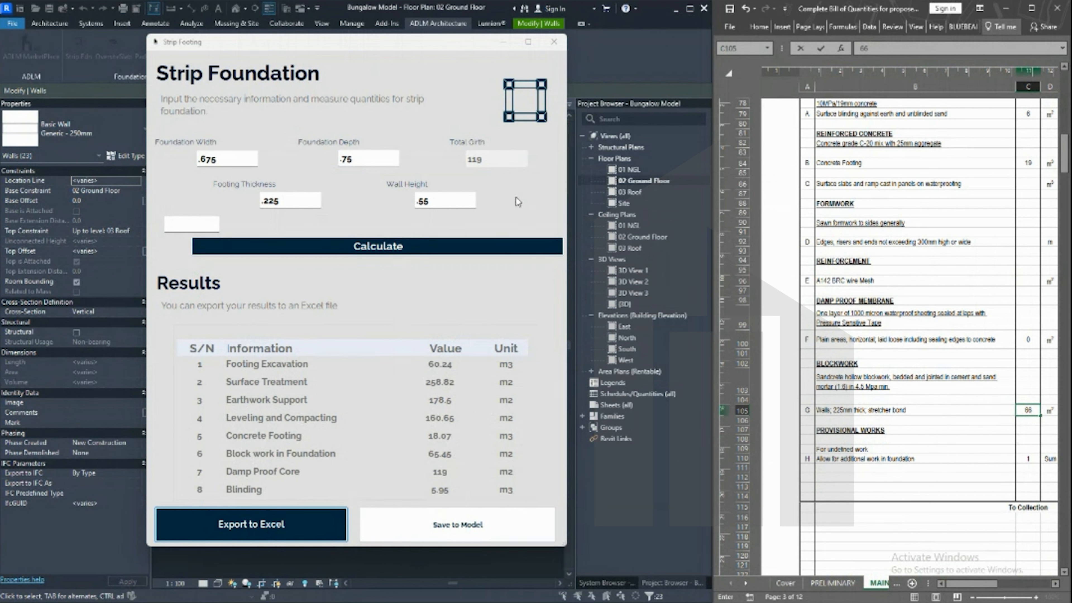
Step: Back in Revit, save the strip foundation results to the model, close the calculator and deselect the walls
click(496, 535)
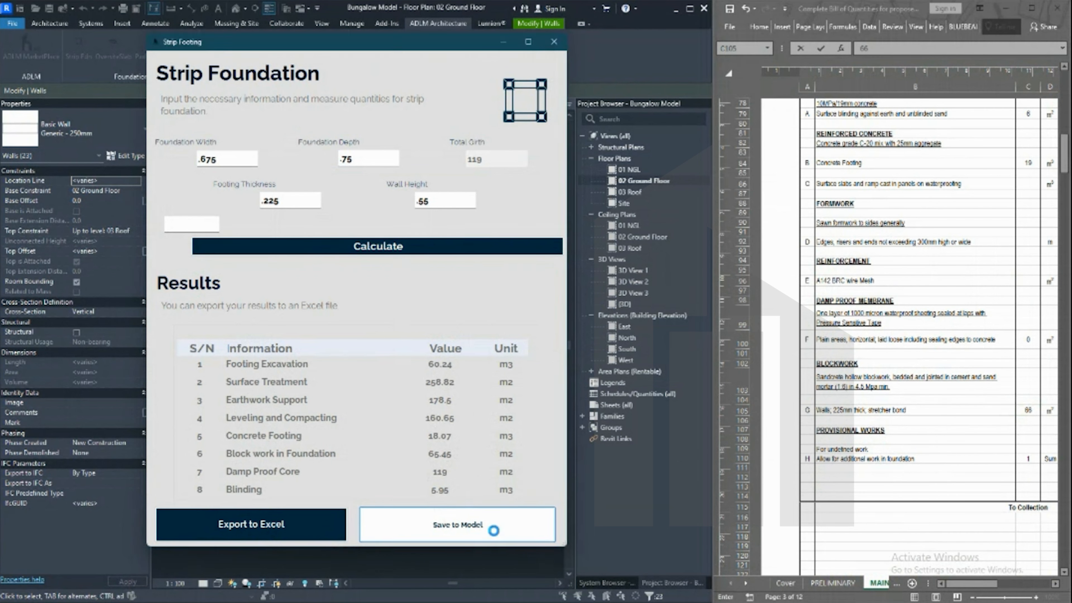
click(361, 315)
click(553, 42)
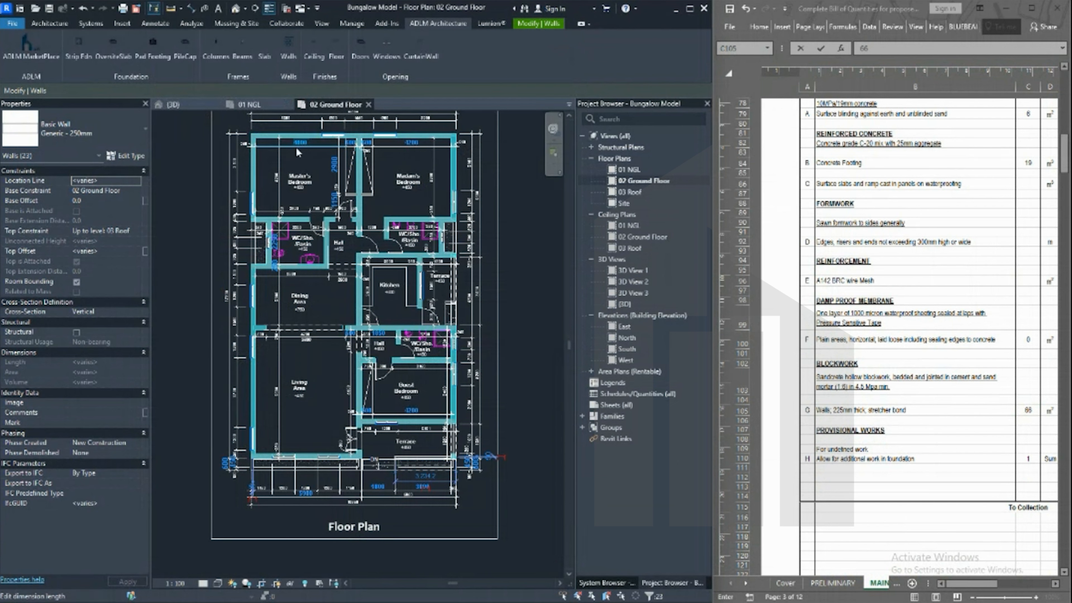
click(271, 163)
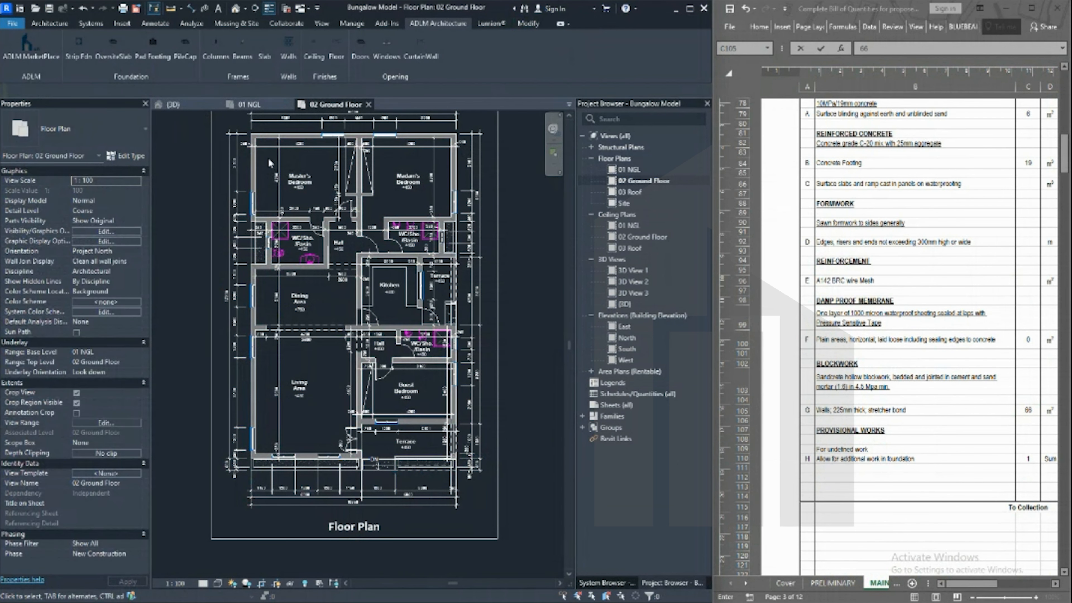
Step: Inspect the ground floor slab at the front entrance in the 3D view and check its type and level
click(456, 236)
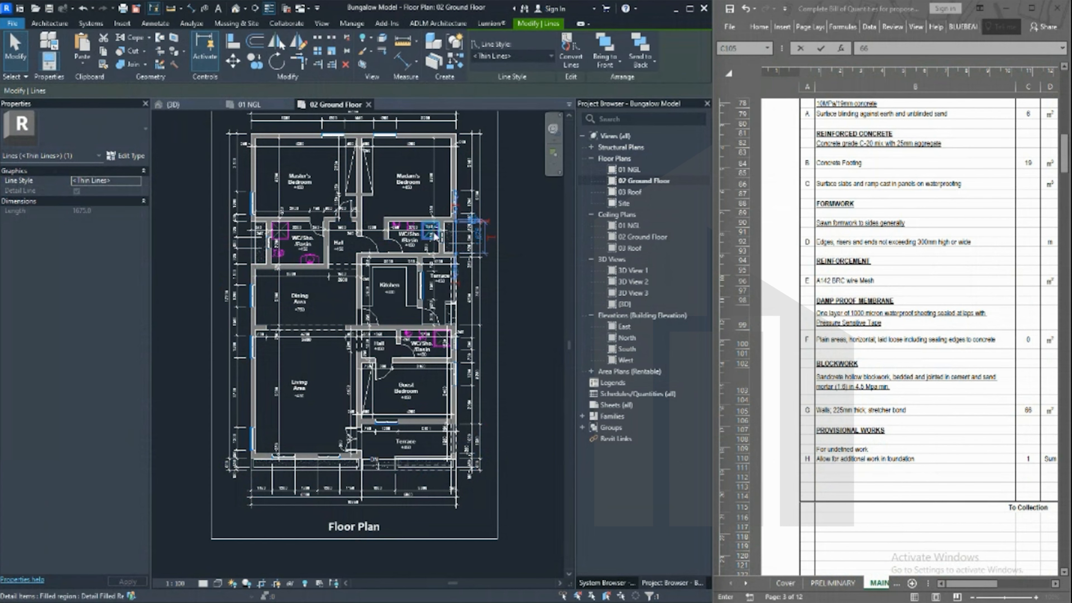
scroll(442, 222, up, 3)
shift+middle_drag(363, 338, 382, 404)
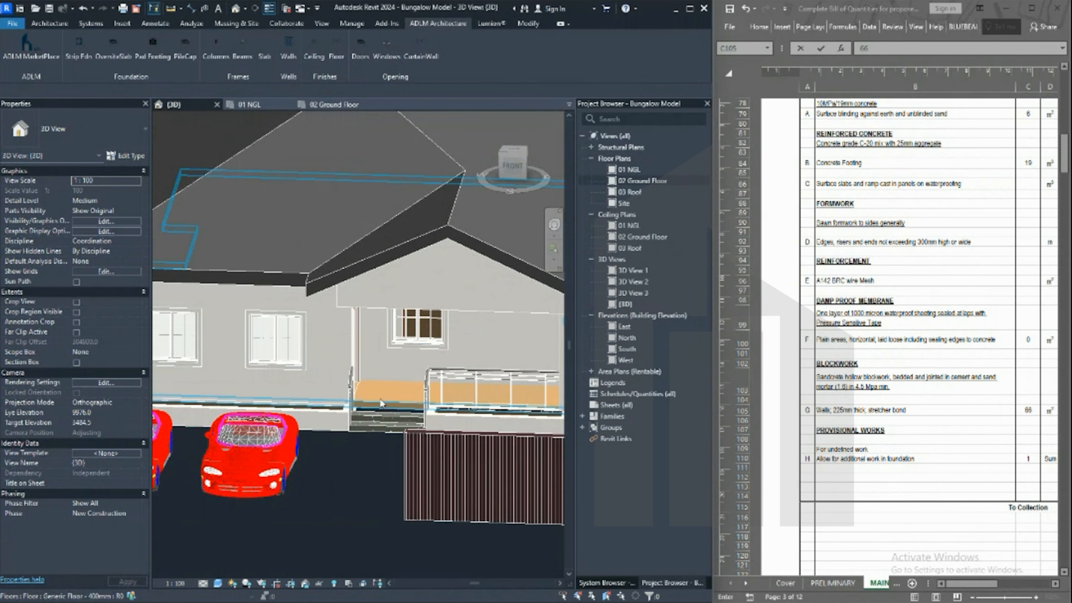
click(382, 401)
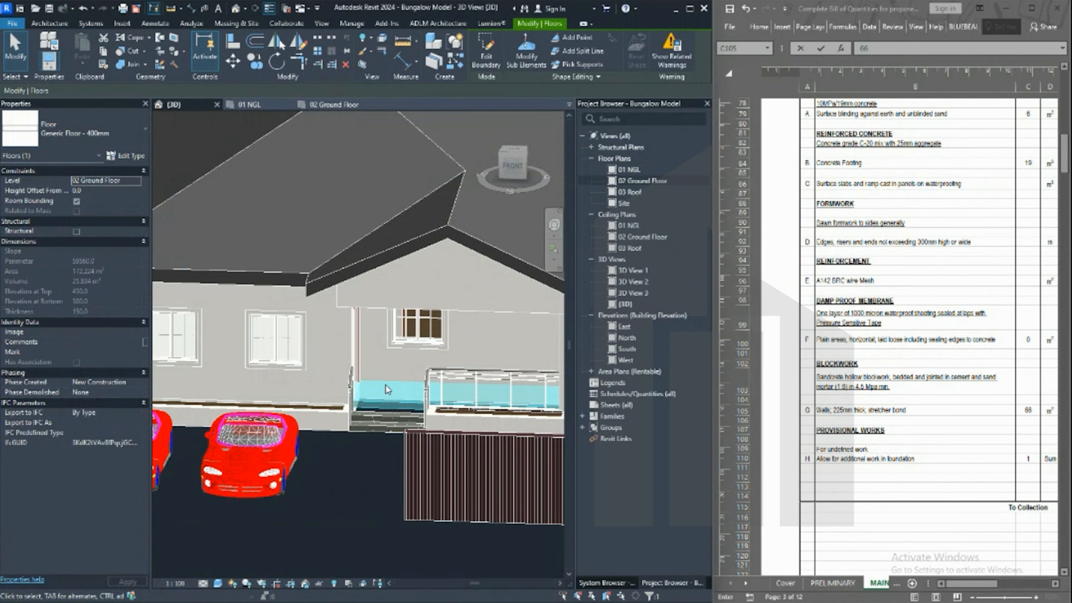
scroll(380, 404, up, 3)
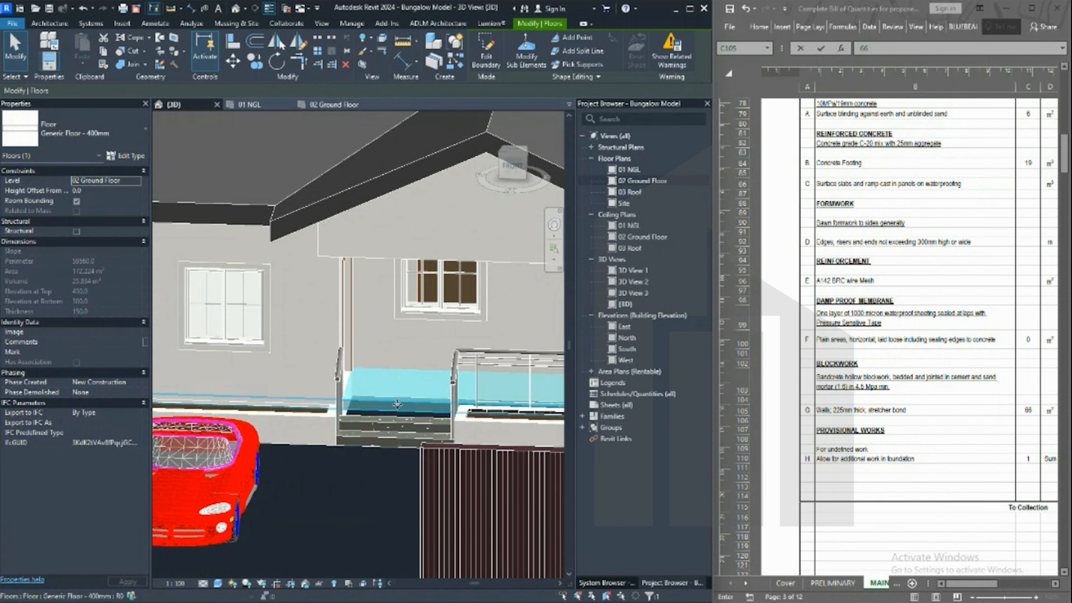
Step: Select the Generic Floor - 400mm slab in the 02 Ground Floor plan and open the ADLM Oversite Slab calculator for it
double_click(636, 181)
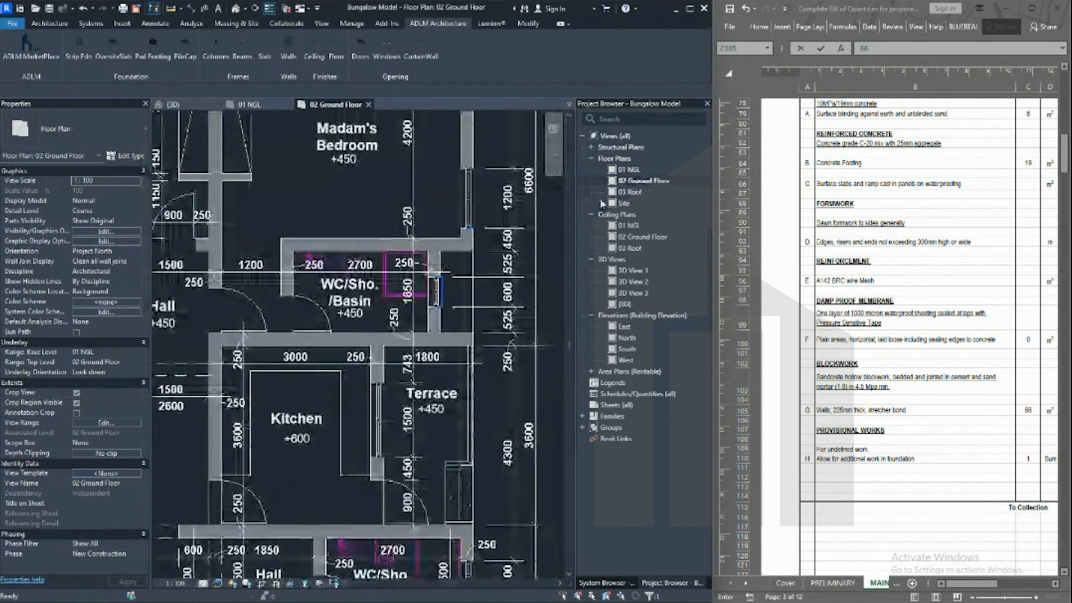
click(473, 316)
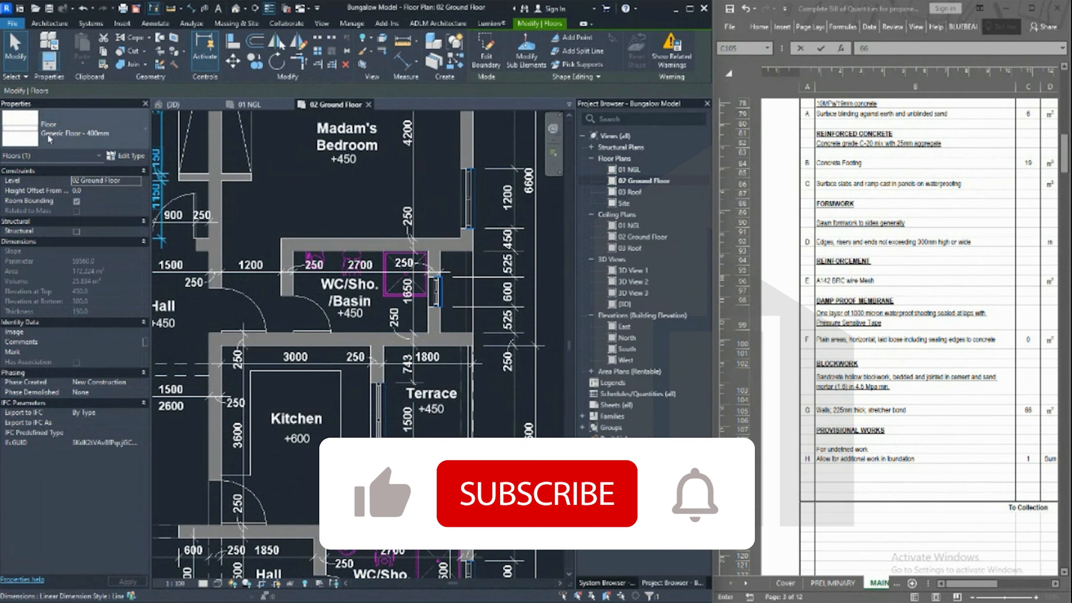
scroll(397, 338, down, 4)
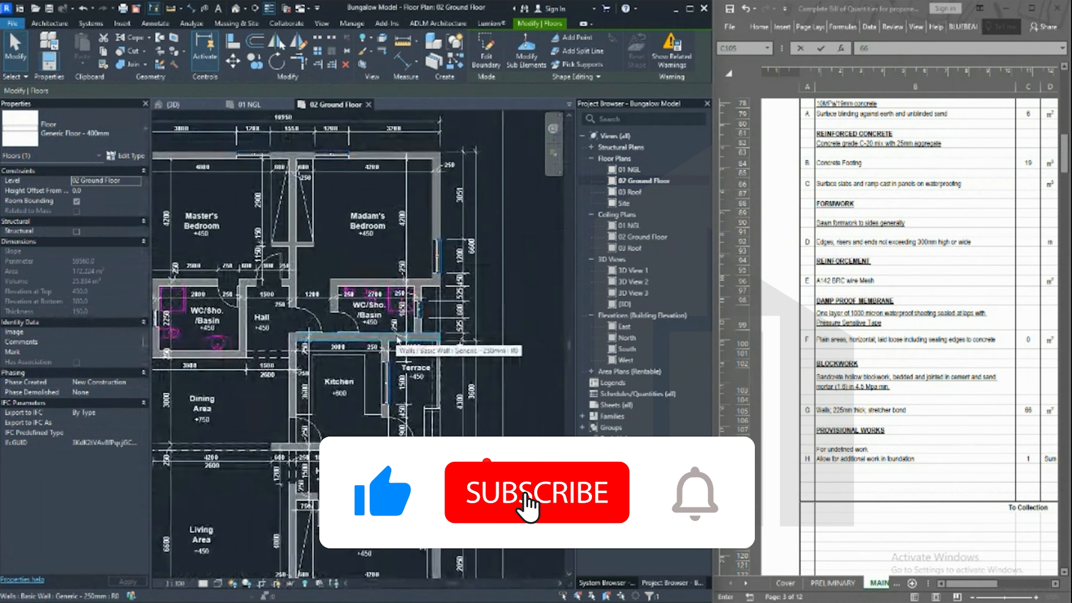
scroll(397, 339, down, 2)
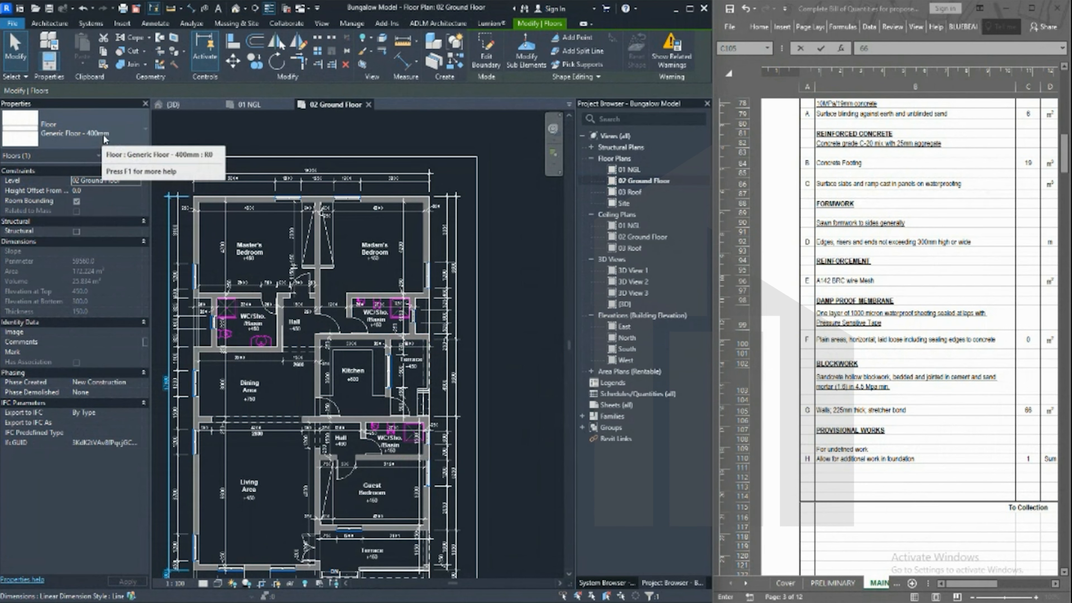
scroll(390, 244, down, 1)
middle_drag(386, 242, 424, 238)
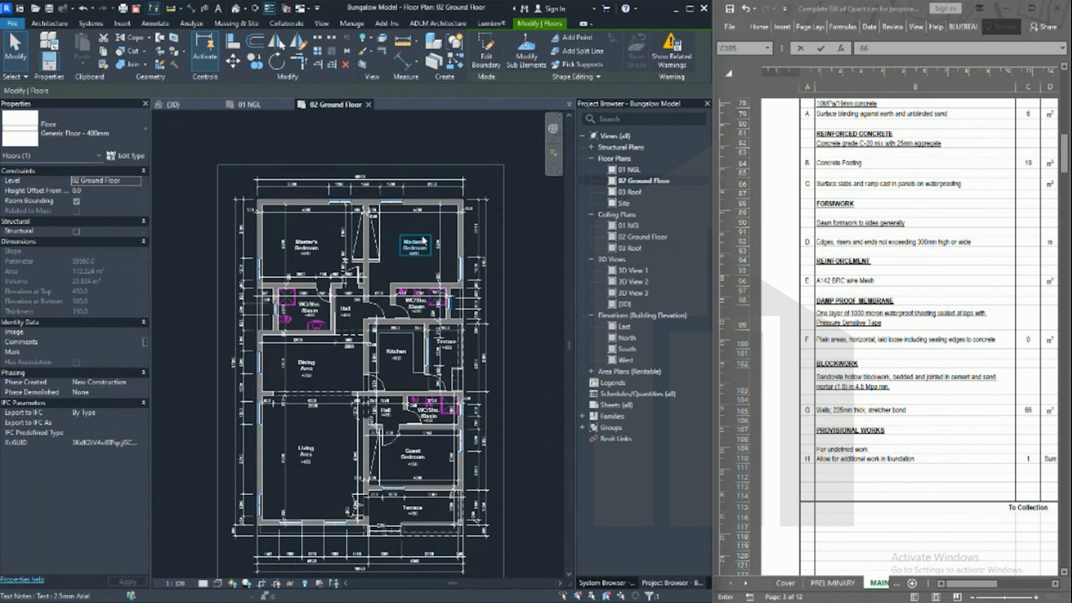
click(435, 24)
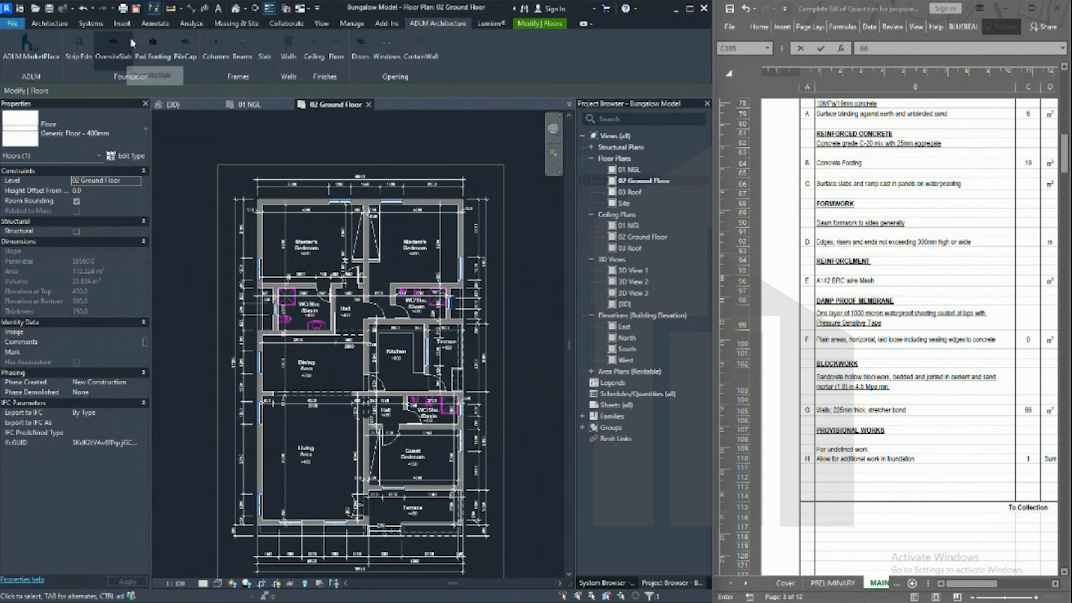
click(114, 49)
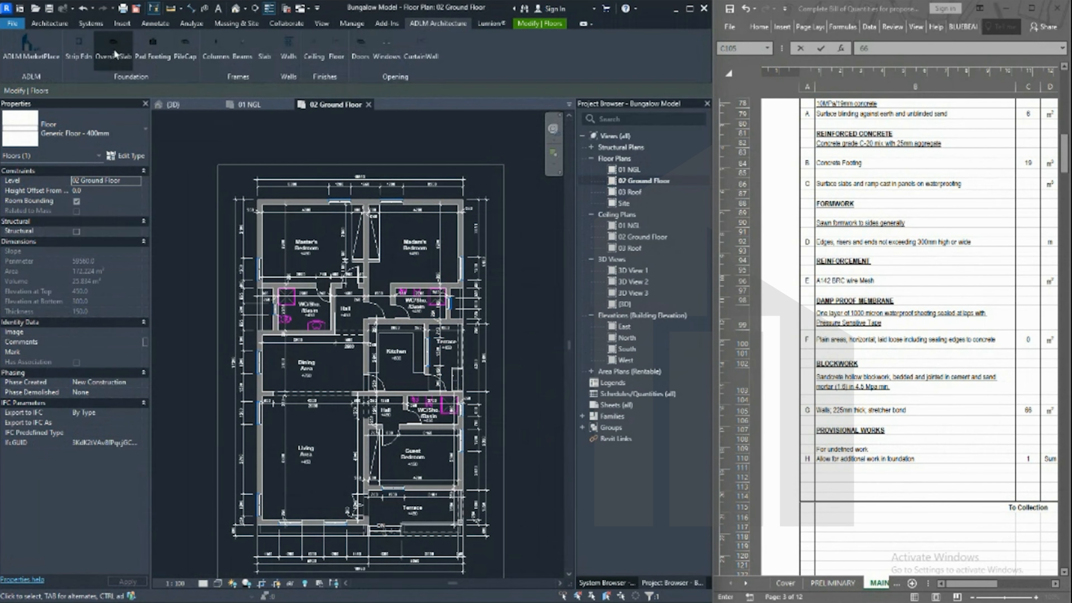
Step: Set the laterite filling thickness to .4 and the hardcore filling thickness to .35 in the Oversite Slab calculator
click(143, 198)
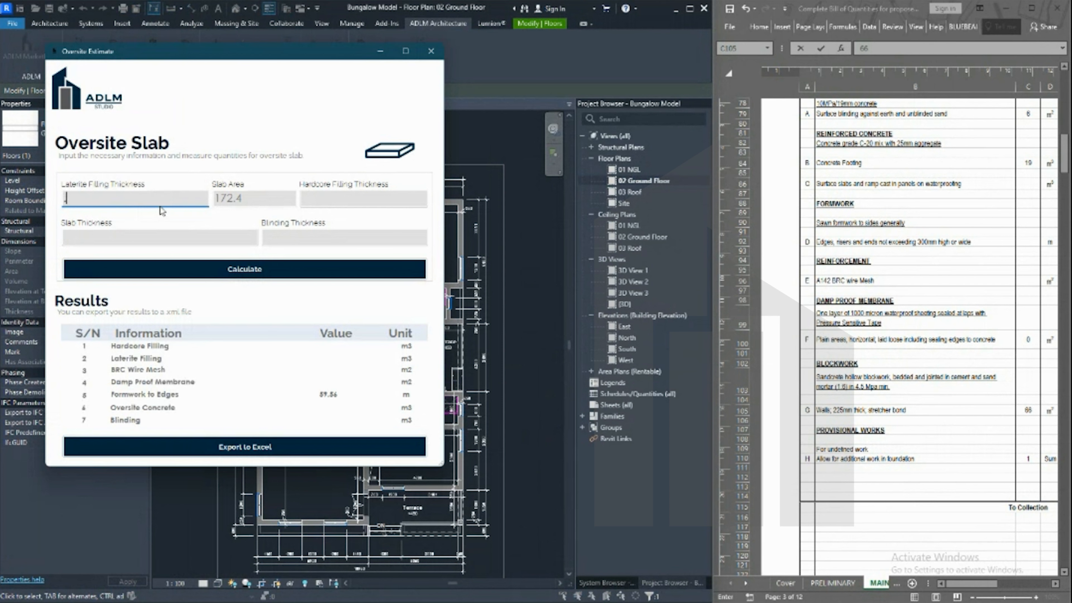
click(317, 199)
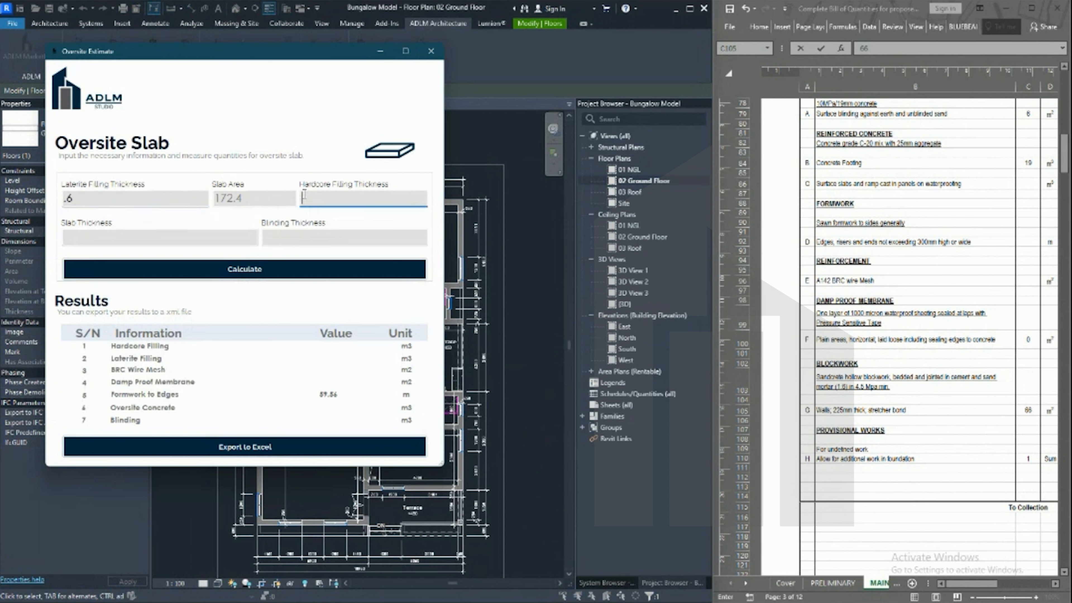
double_click(82, 197)
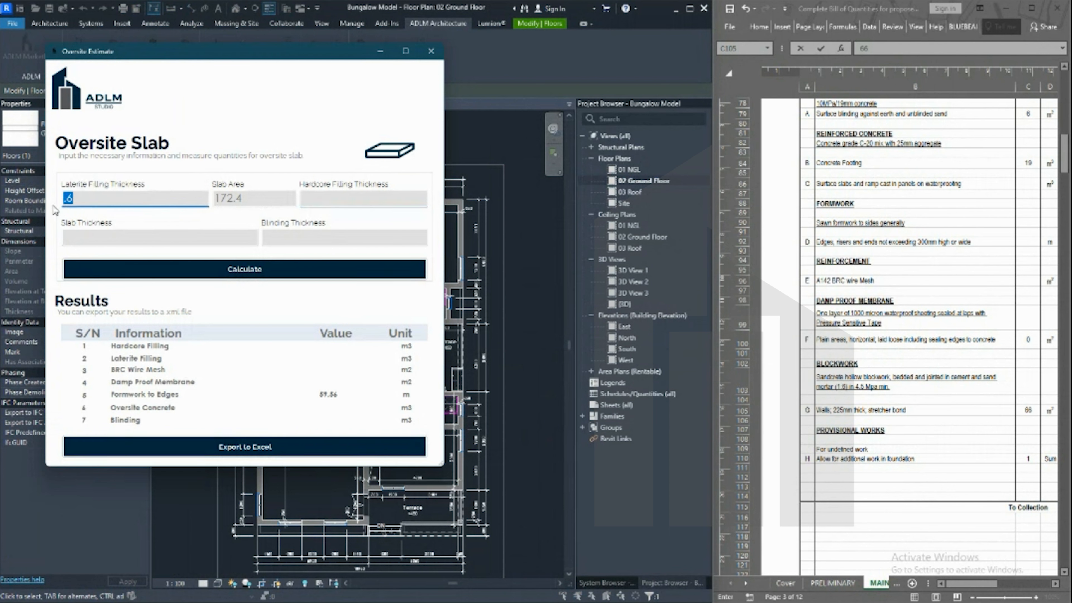
key(BackSpace)
click(326, 196)
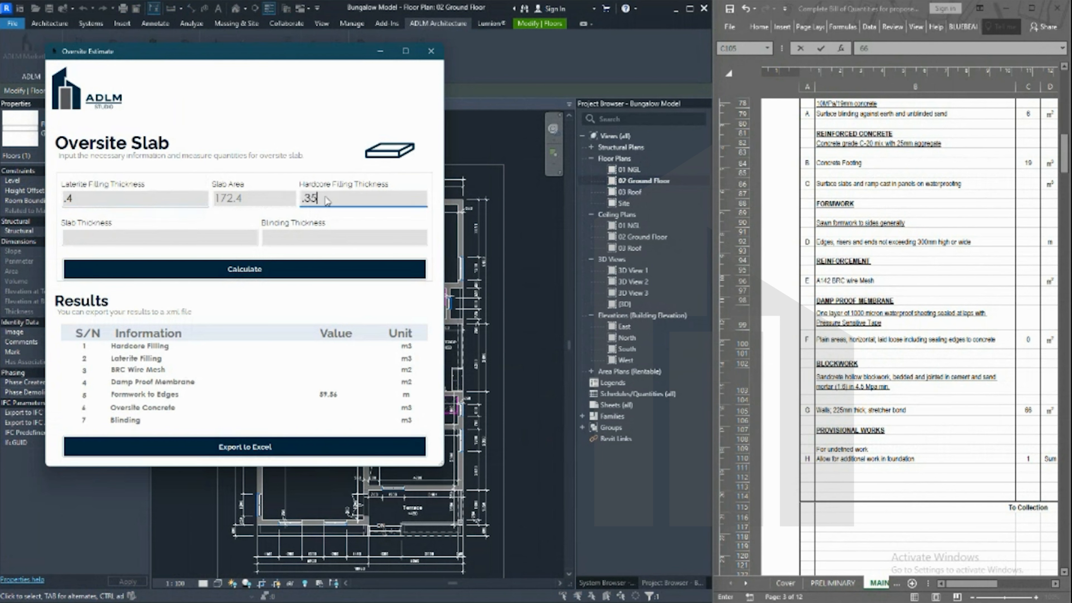
Step: Set the slab thickness to .15 and the blinding thickness to 0.05, and calculate the oversite slab quantities
click(161, 244)
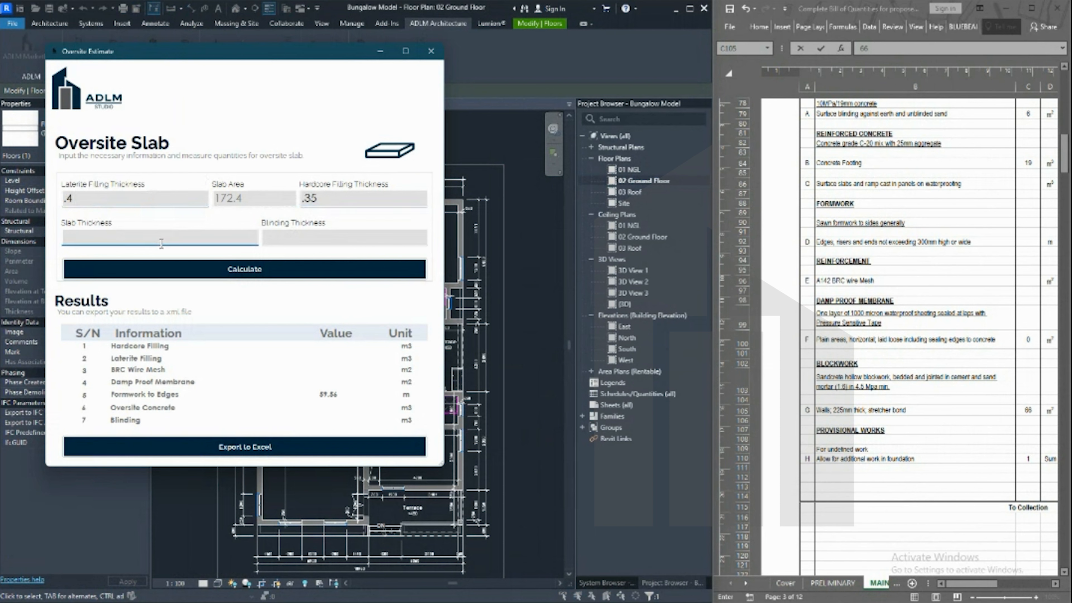
text(.15)
click(415, 243)
text(0.)
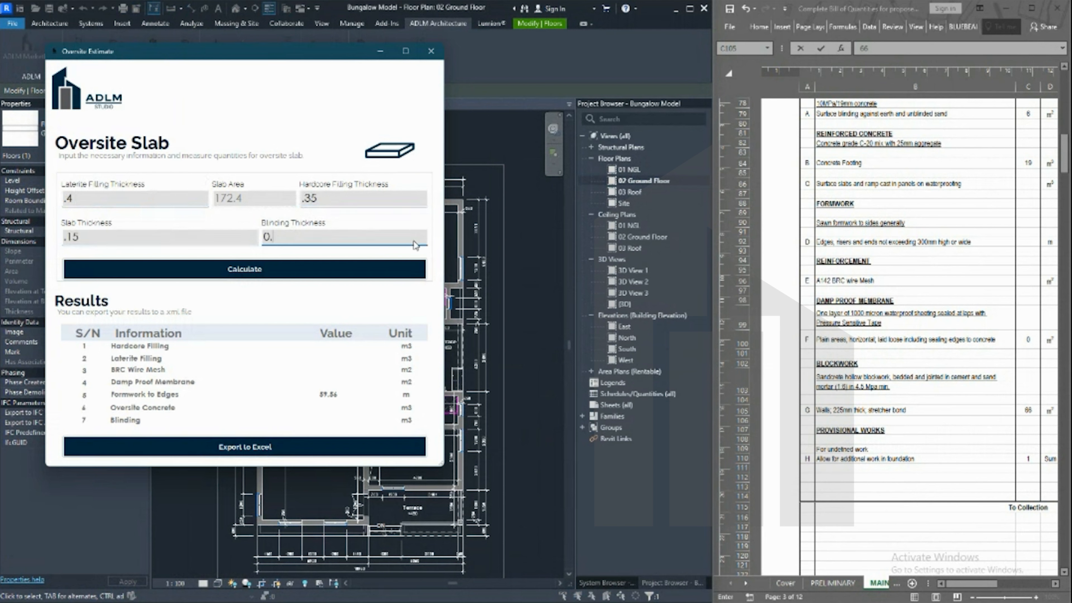
click(356, 270)
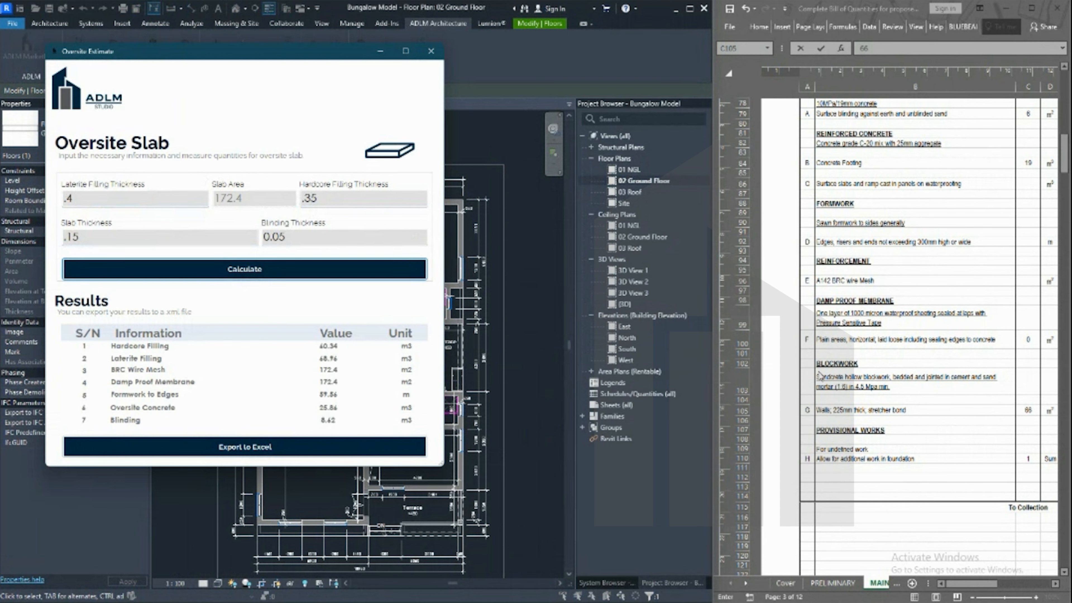
Step: In the Excel bill, set the quantity for hardcore filling under surface beds to 61
click(898, 389)
scroll(899, 384, up, 13)
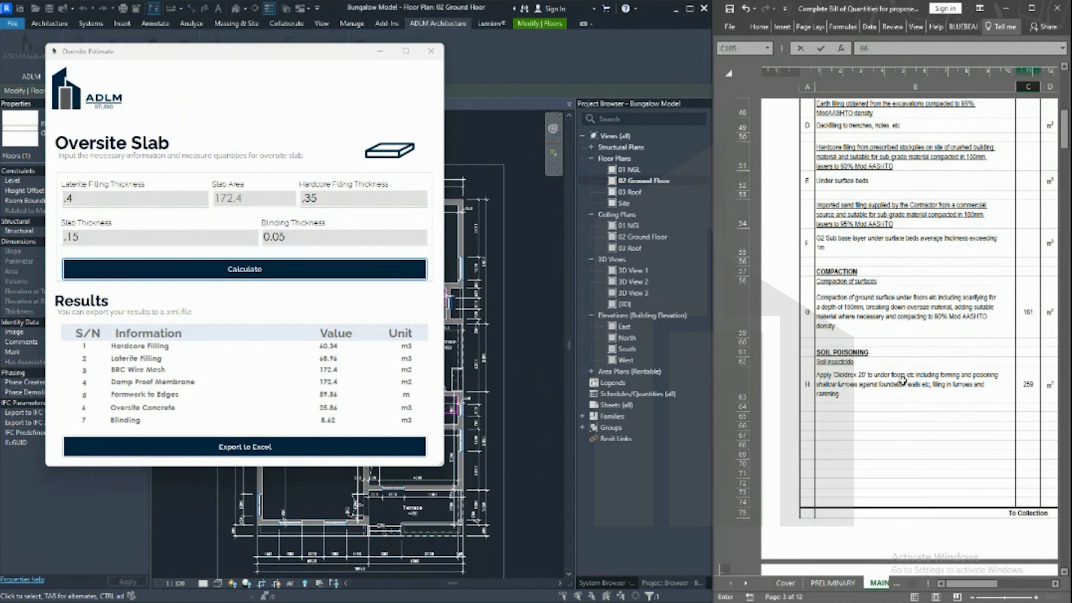
scroll(903, 381, up, 8)
scroll(986, 272, down, 5)
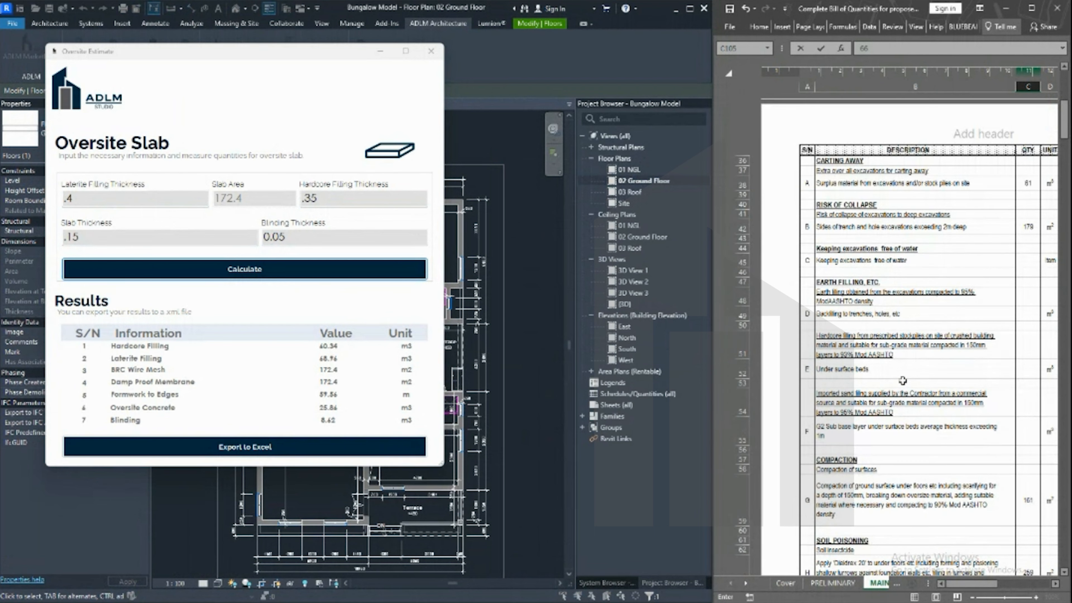
click(1024, 315)
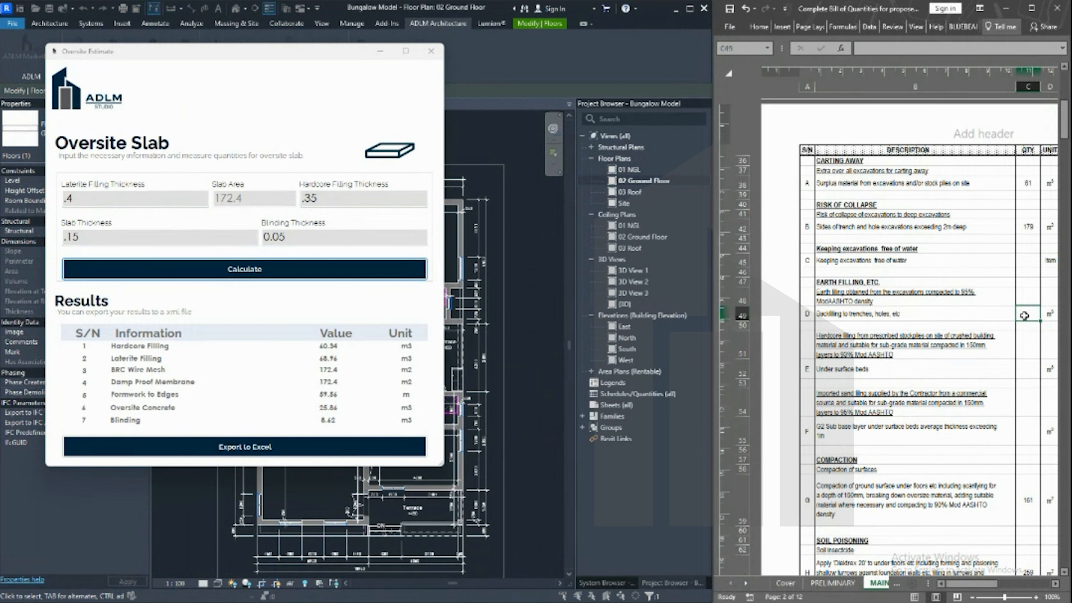
click(1027, 370)
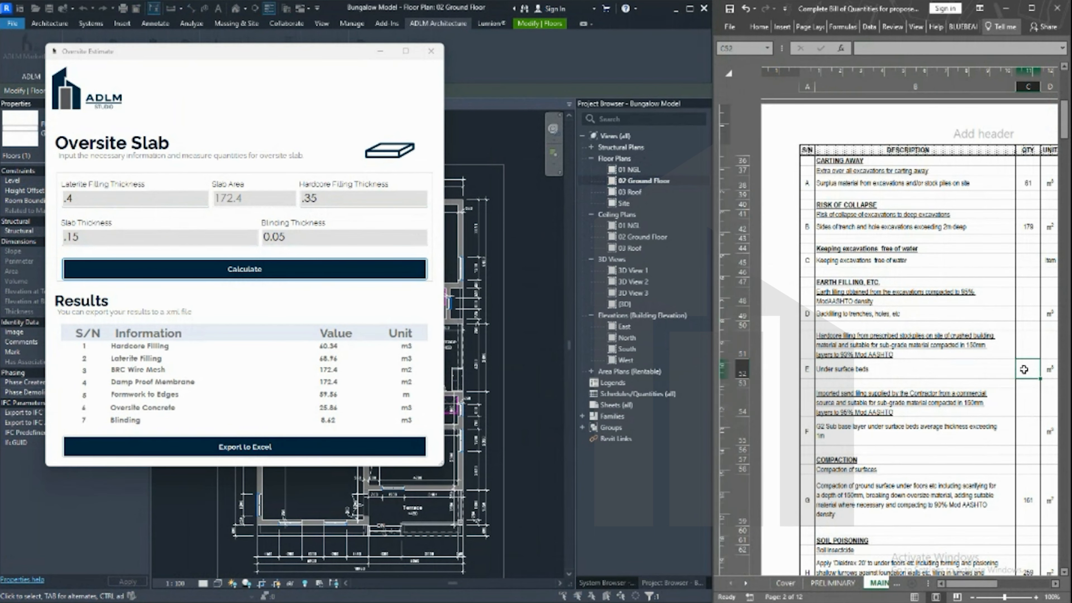
scroll(1026, 370, down, 1)
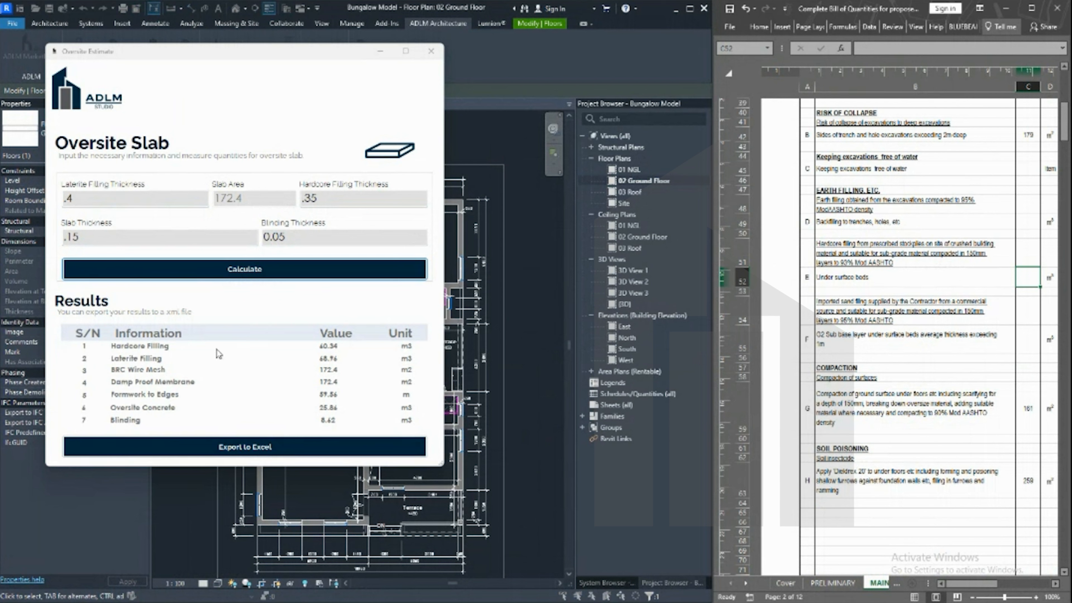
text(61)
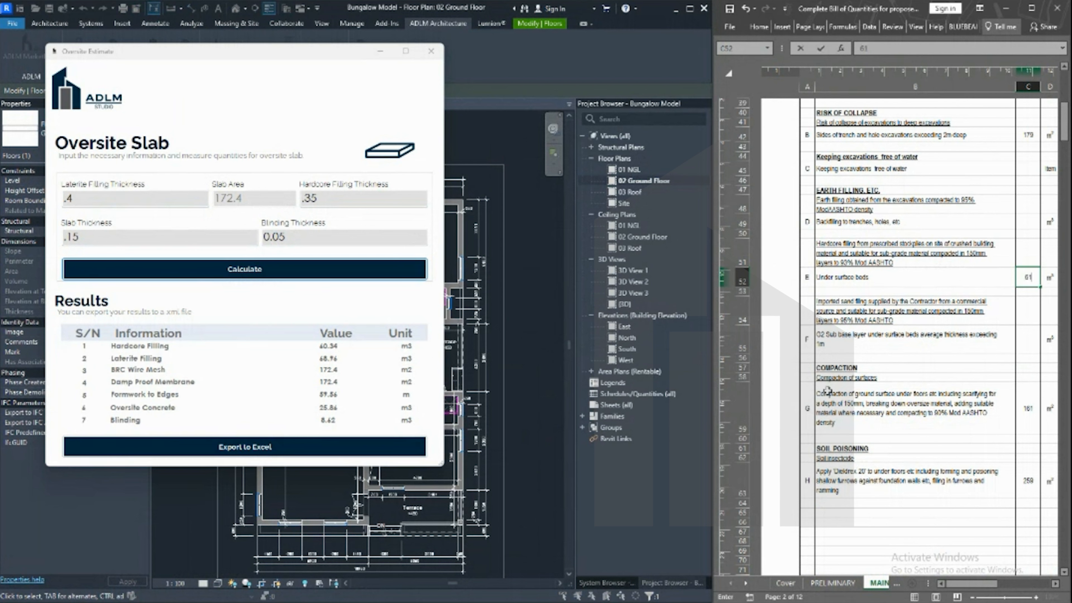
Step: Set the quantity for the G2 sub base layer under surface beds to 69
click(1030, 341)
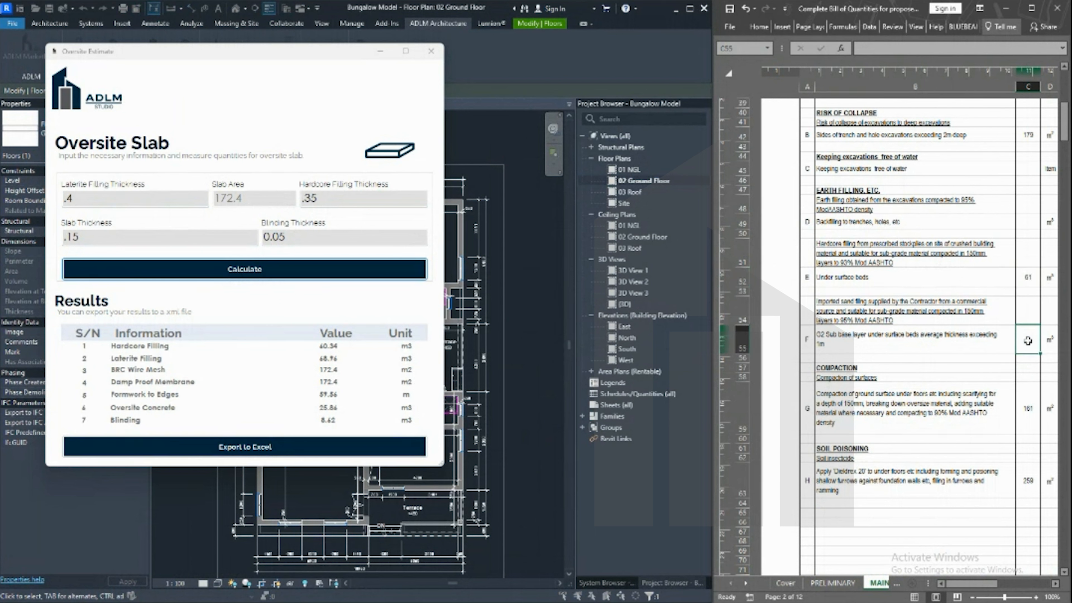
text(69)
click(1029, 476)
Step: Set the reinforced concrete quantity for surface slabs and ramp cast in panels on waterproofing to 26
scroll(1026, 471, down, 10)
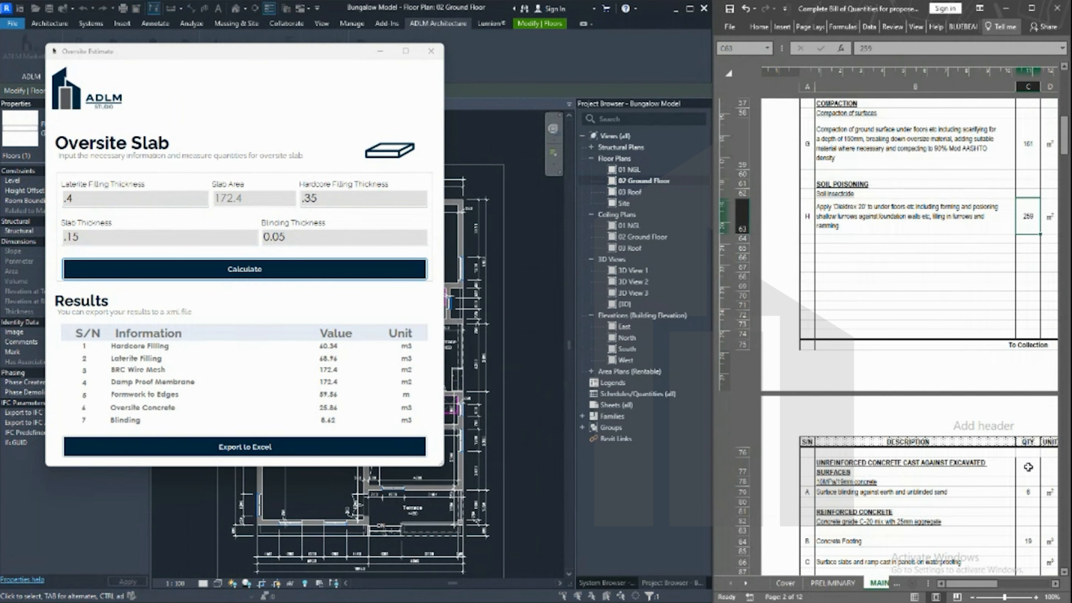
click(1028, 407)
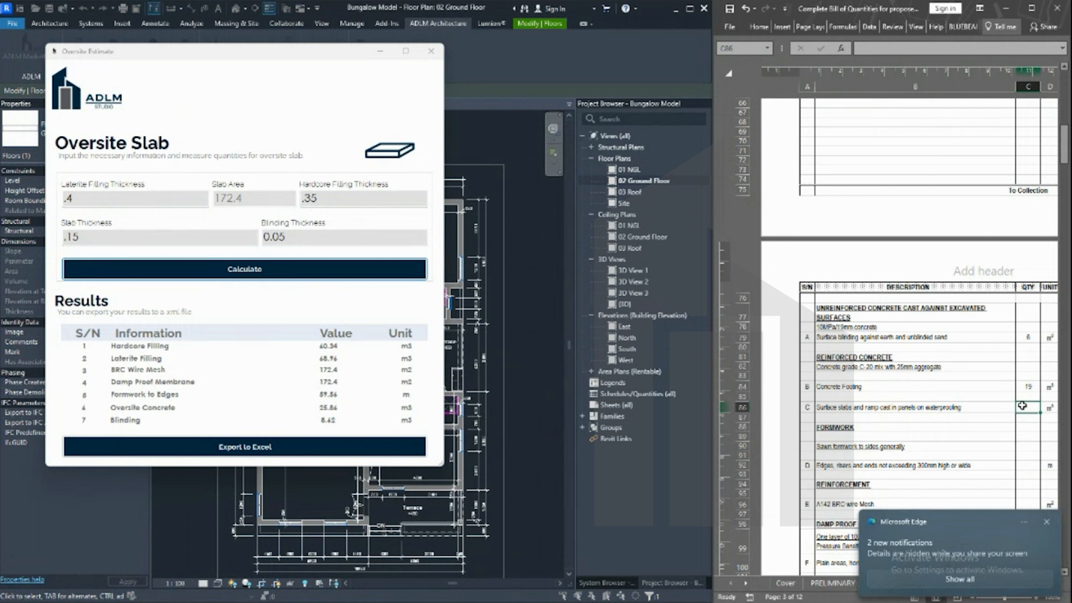
text(26)
key(Return)
scroll(1006, 427, down, 1)
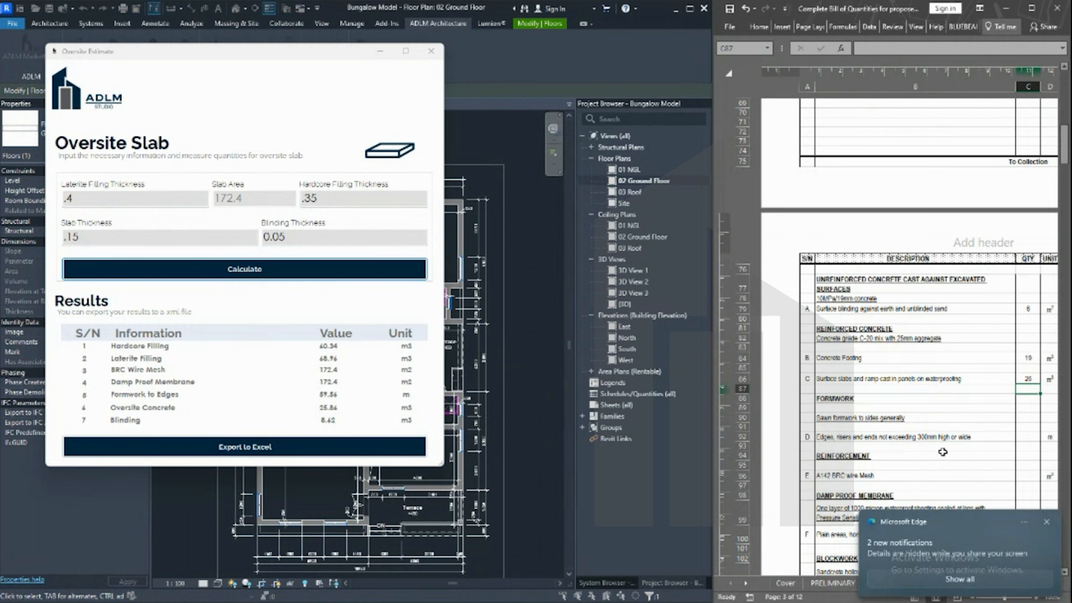
Step: Set the formwork quantity for edges, risers and ends to 60 and the A142 BRC wire mesh quantity to 173
click(1028, 436)
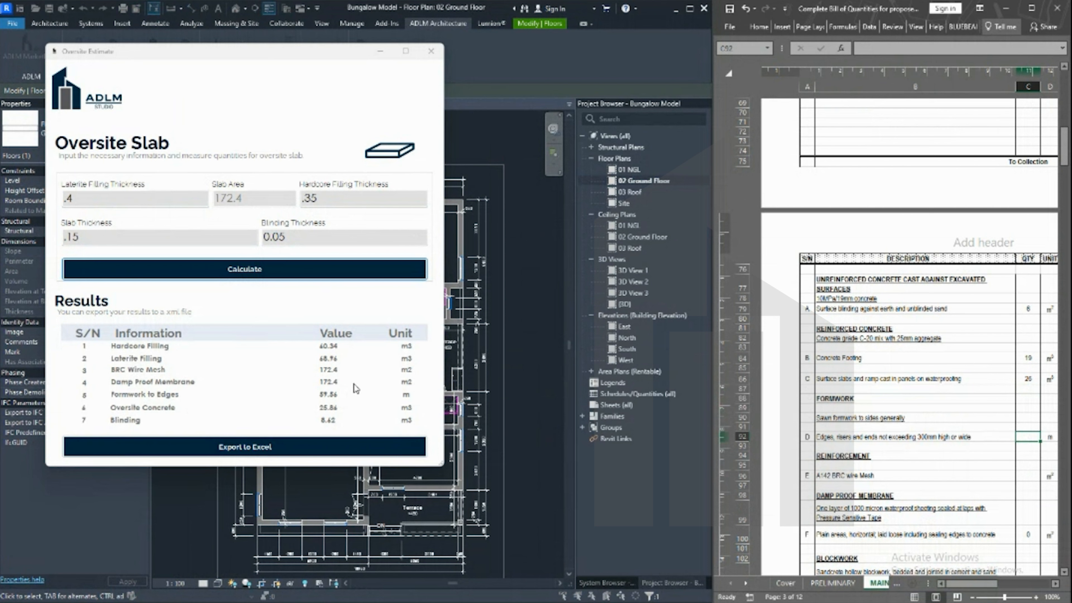
text(60)
click(1020, 481)
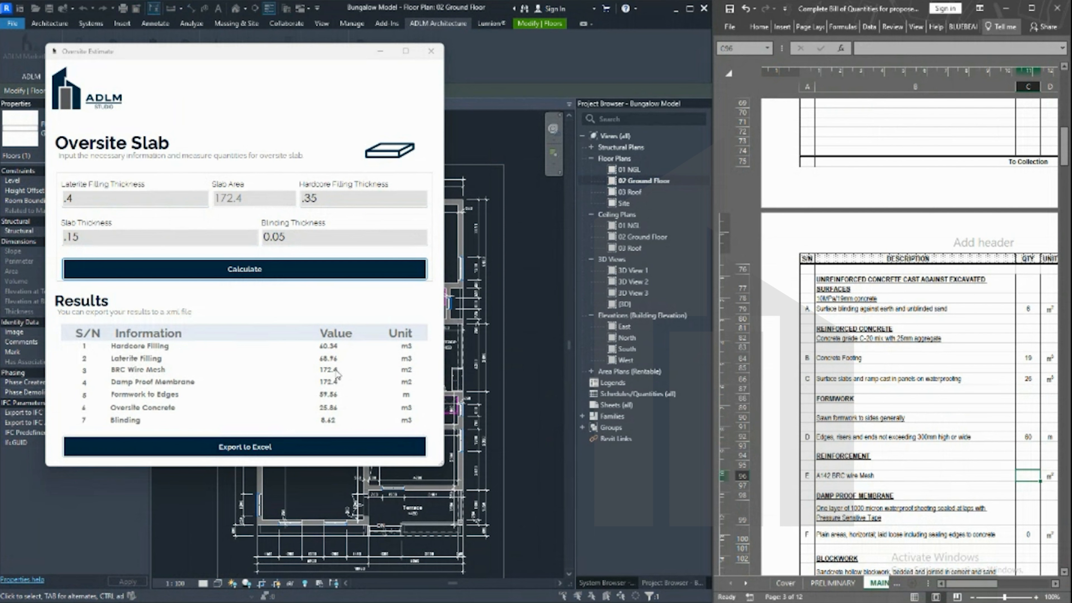
text(17)
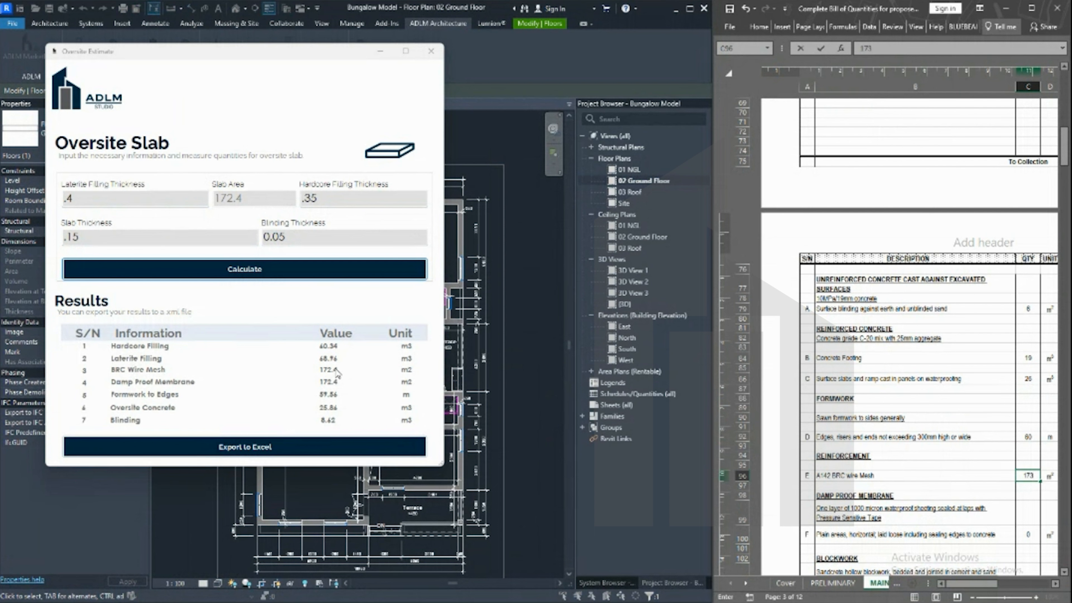
text(3)
key(Return)
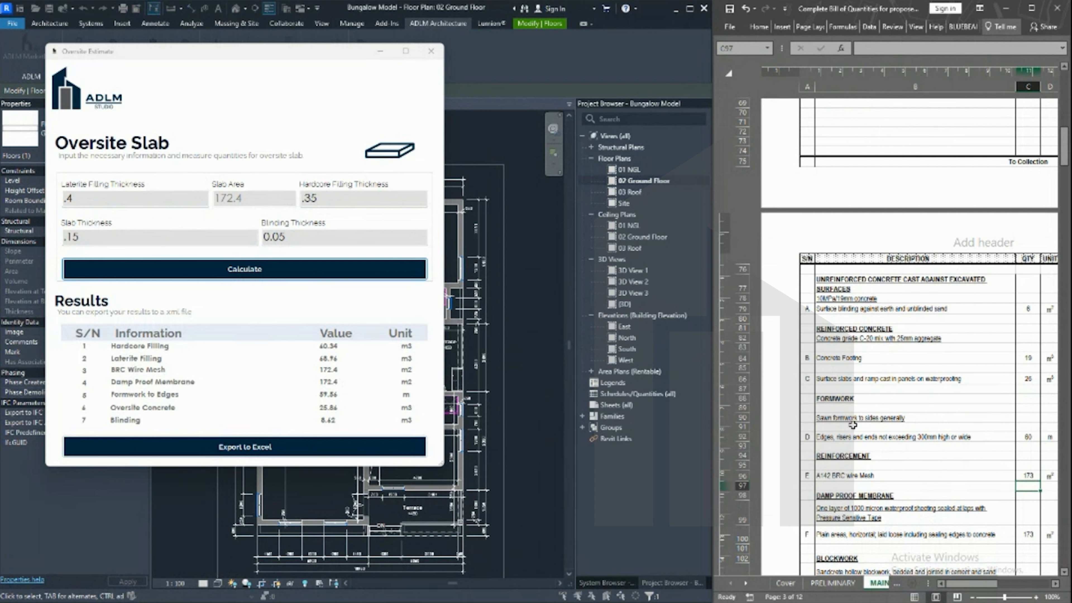
Step: Review the substructure quantities in the bill and look through the following elements to Element No.5, External and Internal Walls
click(852, 424)
scroll(857, 429, down, 7)
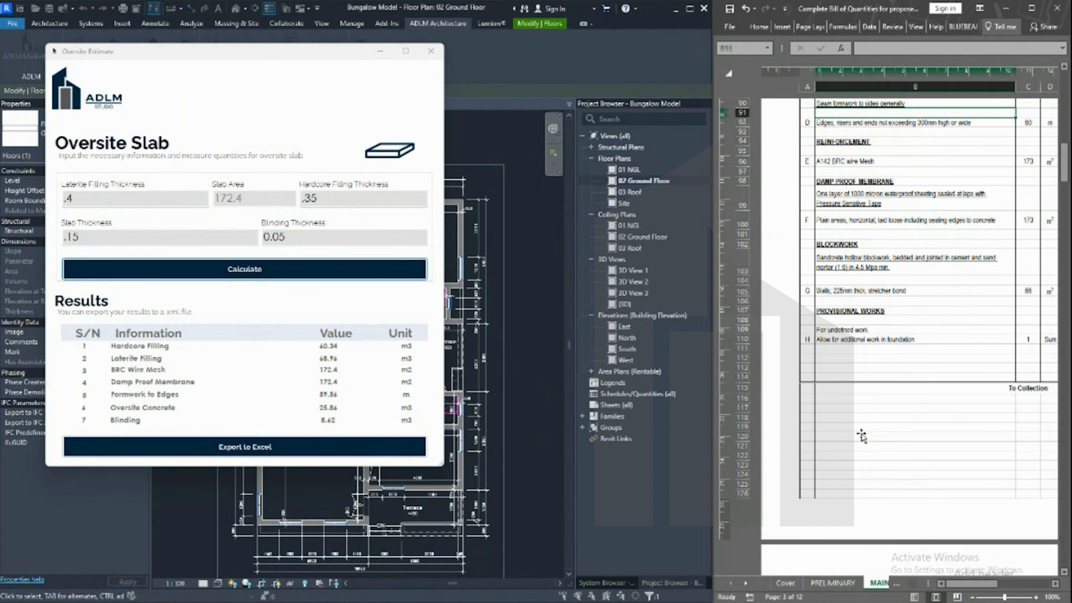
scroll(859, 434, up, 10)
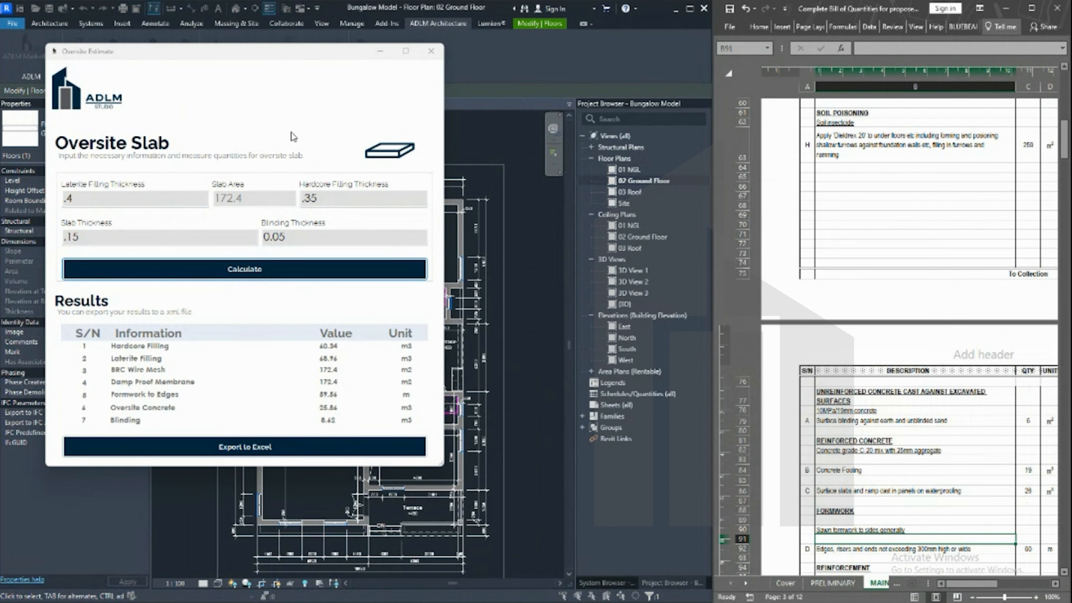
scroll(852, 227, up, 4)
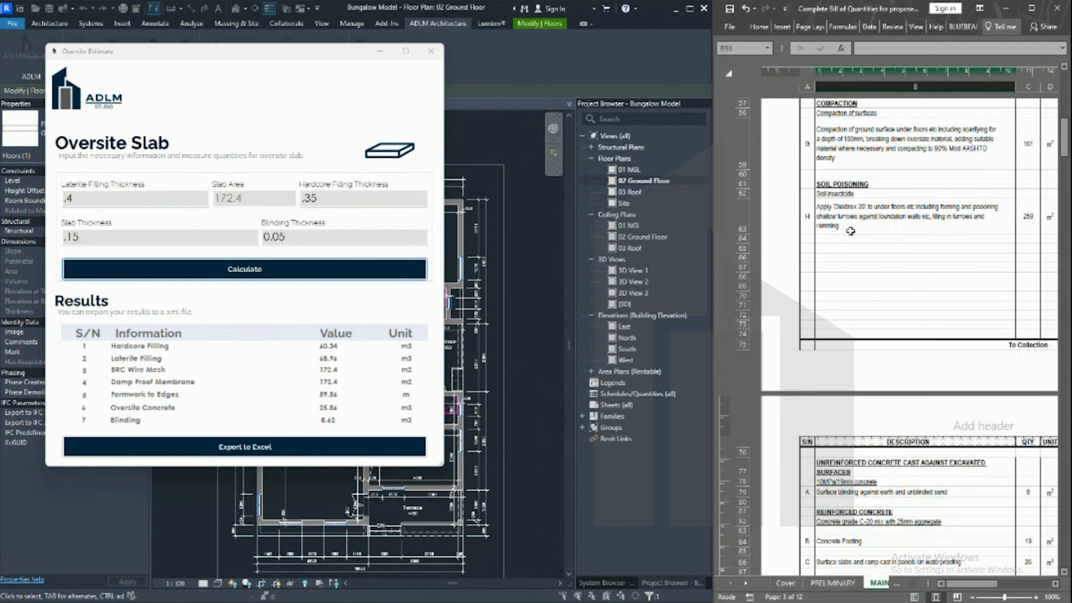
scroll(884, 341, up, 3)
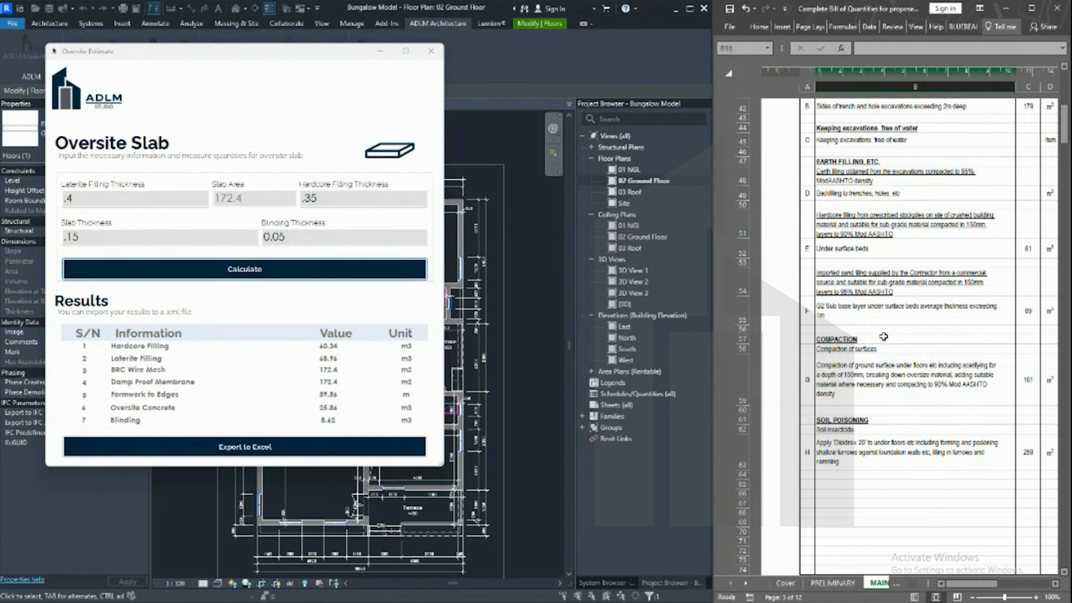
scroll(872, 247, down, 1)
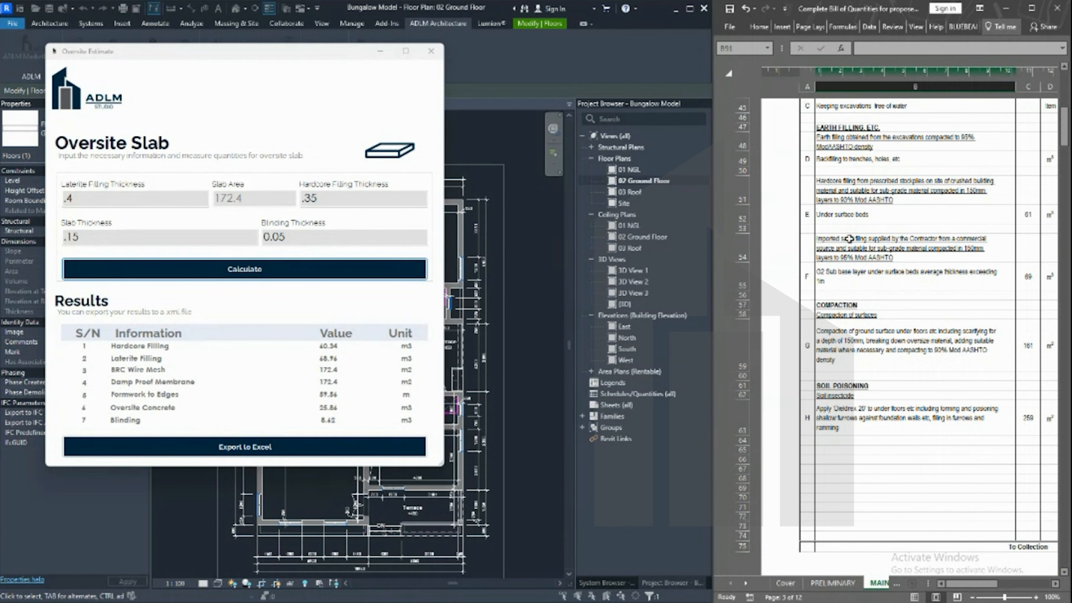
scroll(846, 252, down, 9)
scroll(852, 252, down, 18)
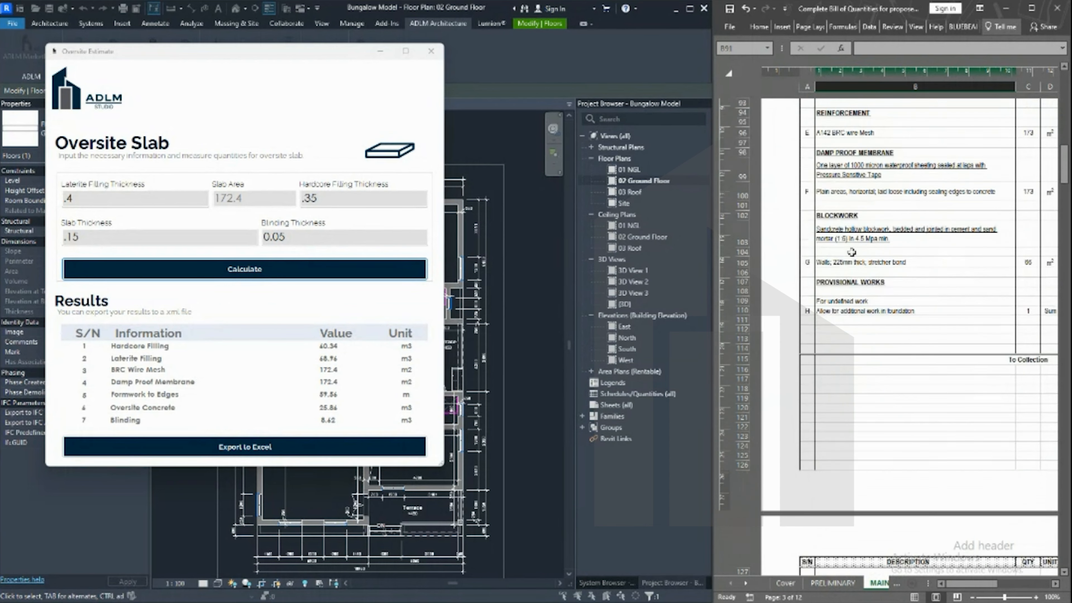
scroll(852, 251, down, 20)
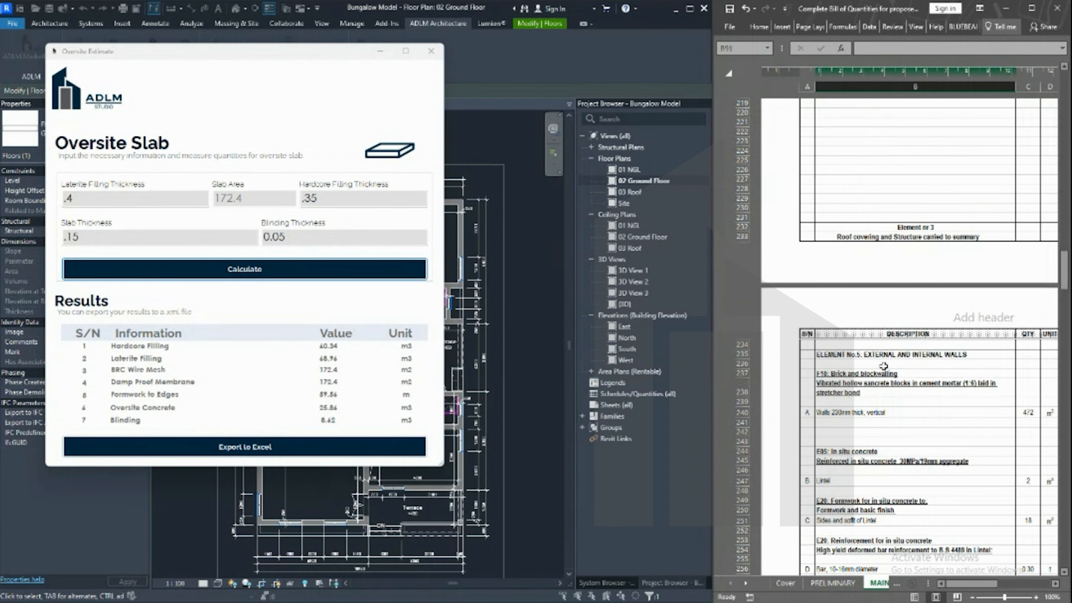
scroll(886, 366, down, 1)
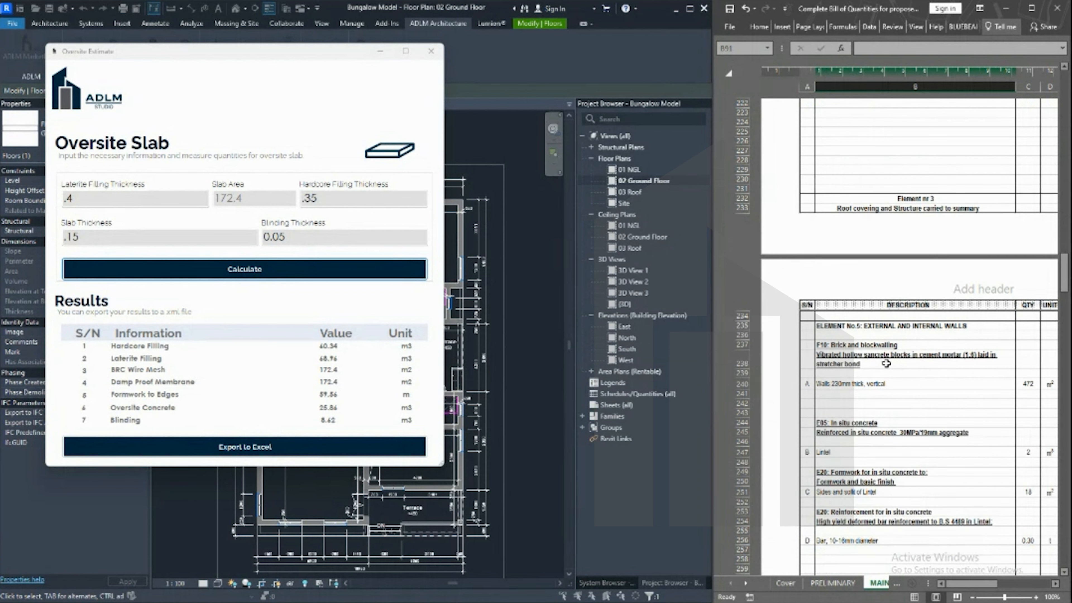
scroll(886, 363, down, 5)
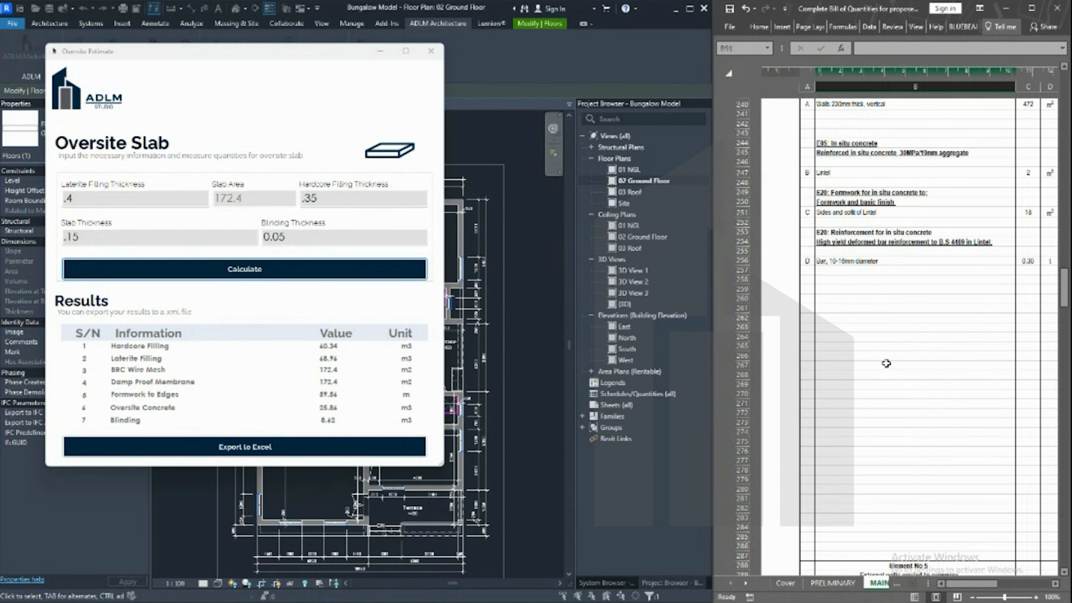